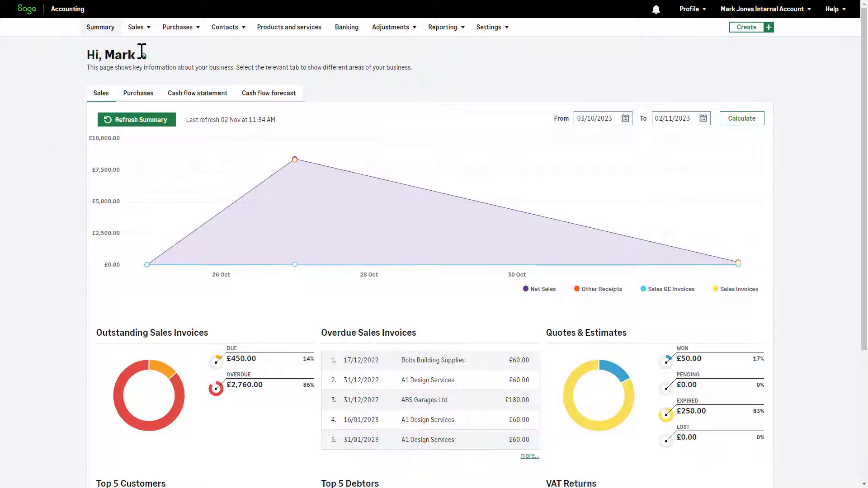
- Download the template CSV file for importing stock adjustments into products and services
click(281, 32)
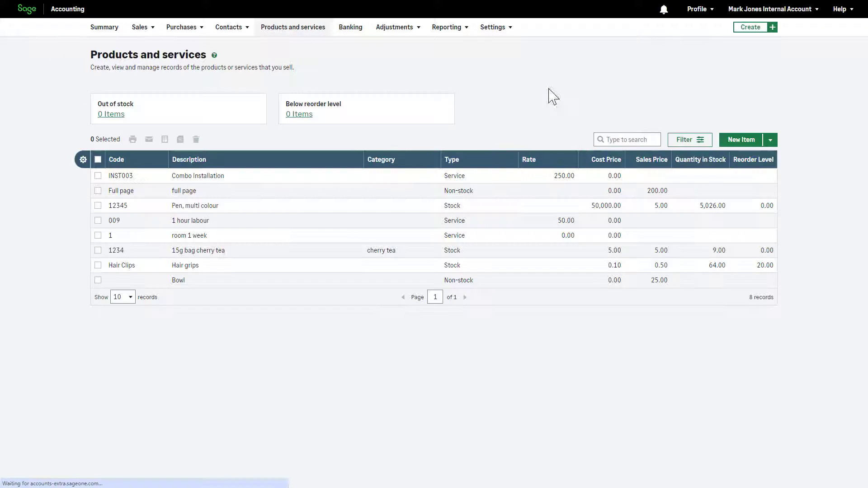
click(770, 140)
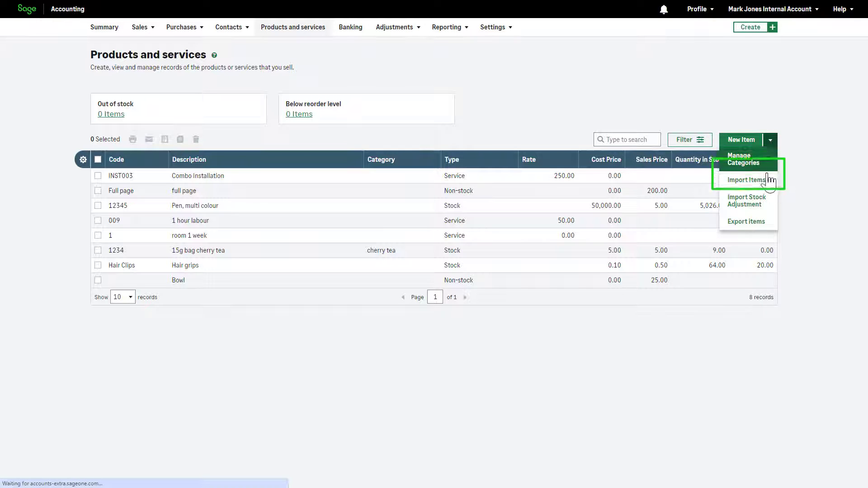
click(766, 206)
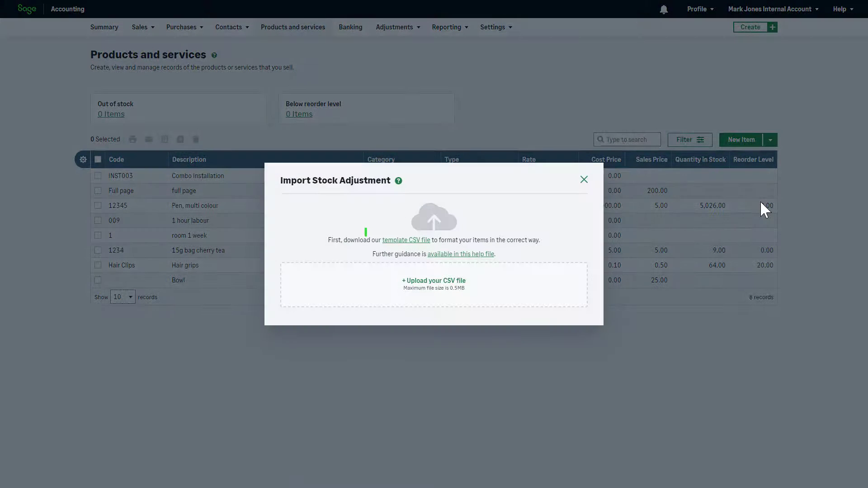
click(397, 240)
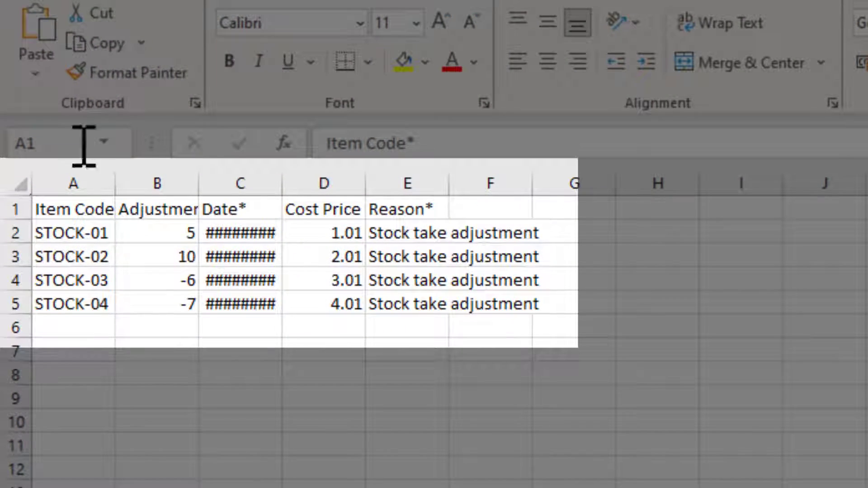
- Examine the Item Code, Adjustment Quantity, Date and Cost Price column headings in the downloaded template
click(68, 205)
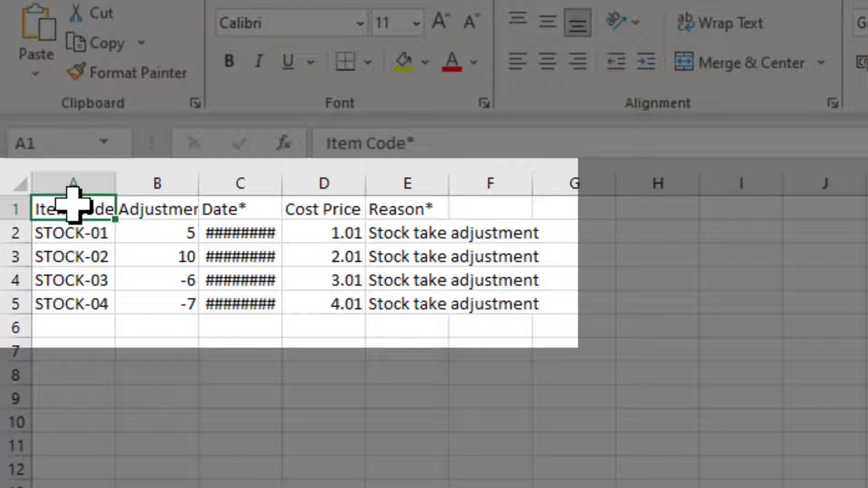
click(144, 208)
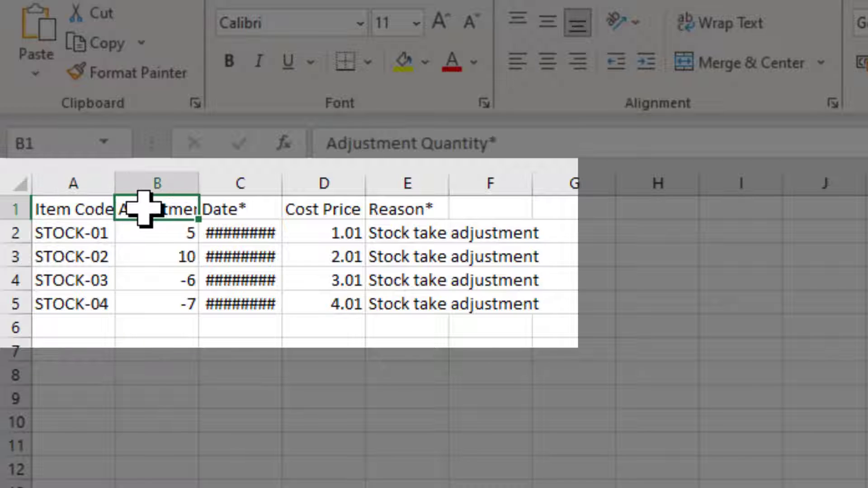
click(228, 203)
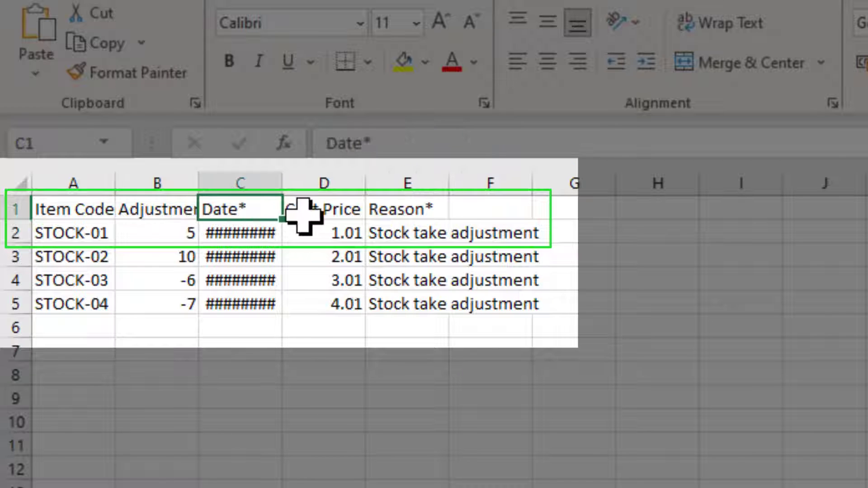
click(300, 209)
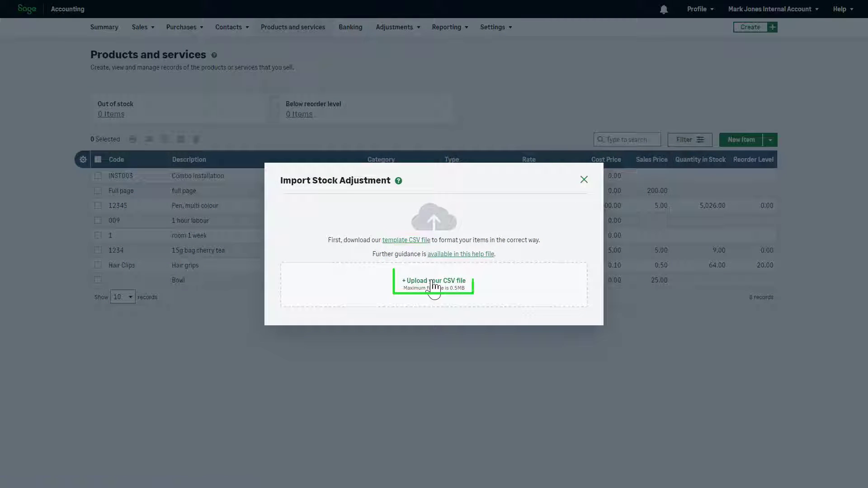
- Import the "stock take 6" CSV file as a stock adjustment and open the 15g bag cherry tea item
click(432, 282)
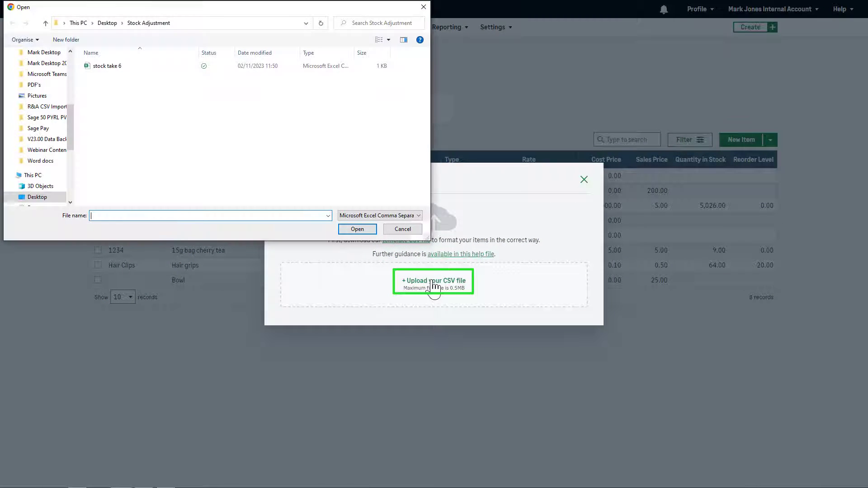
double_click(103, 68)
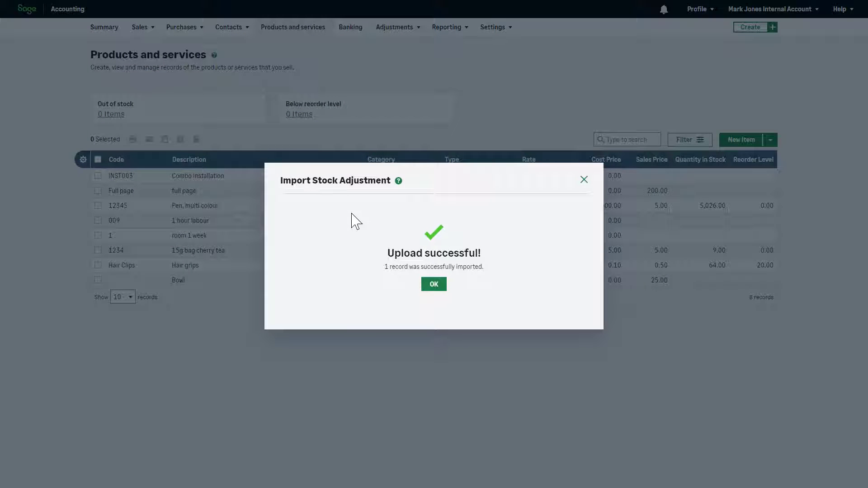
click(434, 285)
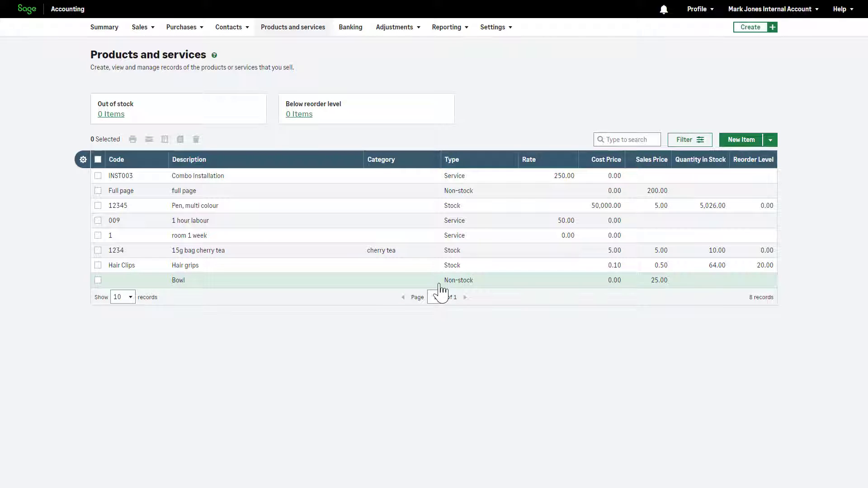
click(335, 249)
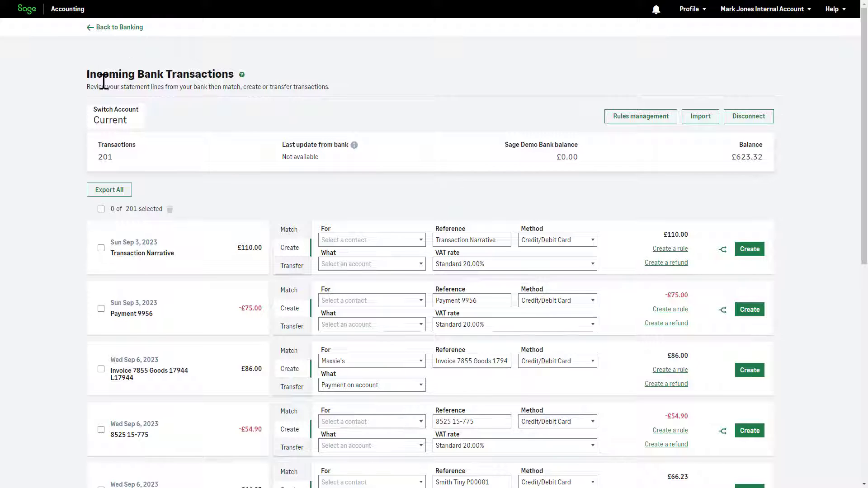
- Turn the £110.00 and -£75.00 bank lines into refunds, assigning the first to Switch Accounting under 5000 - Cost of sales - goods
click(656, 264)
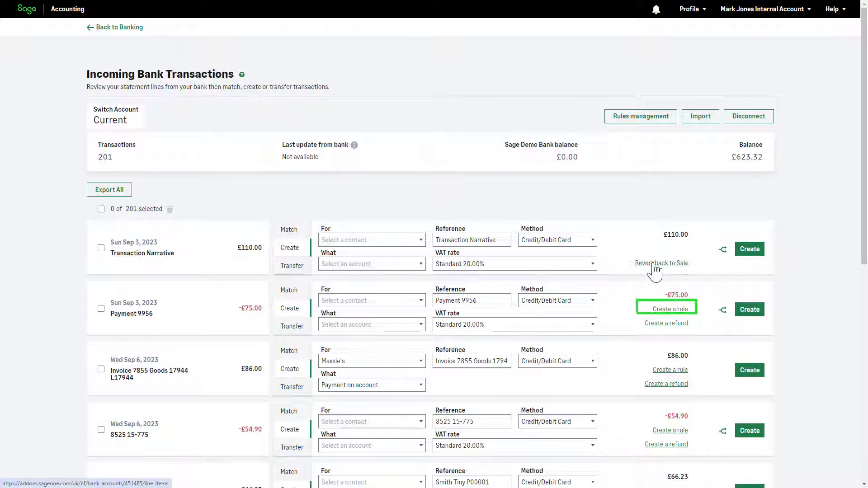
click(660, 323)
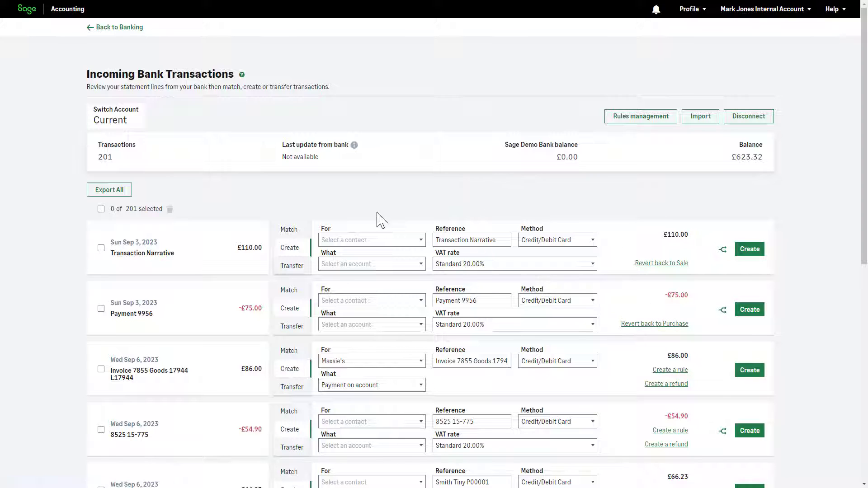
click(420, 241)
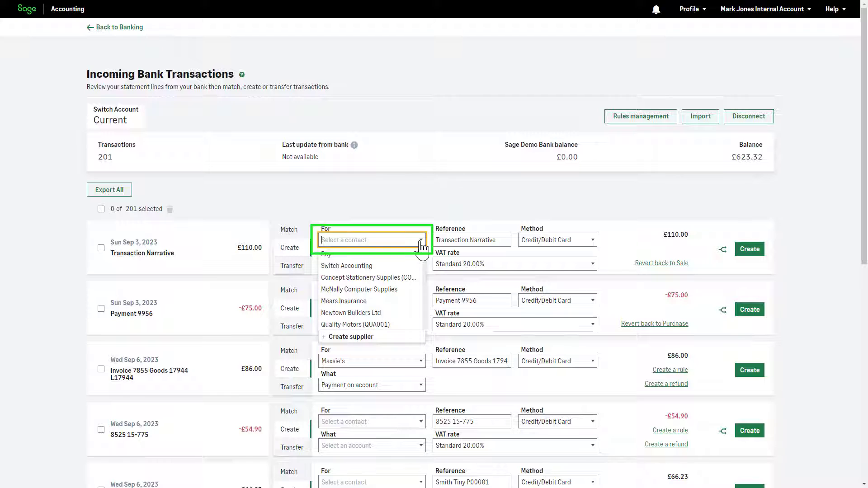
click(411, 266)
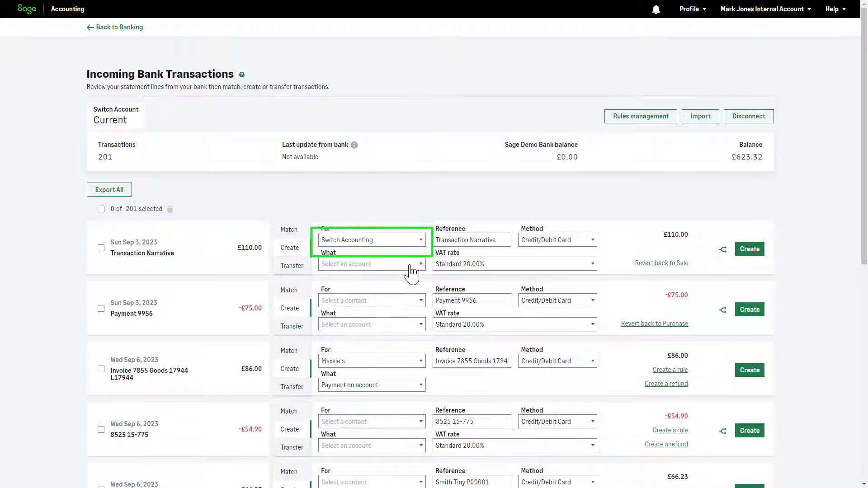
click(421, 267)
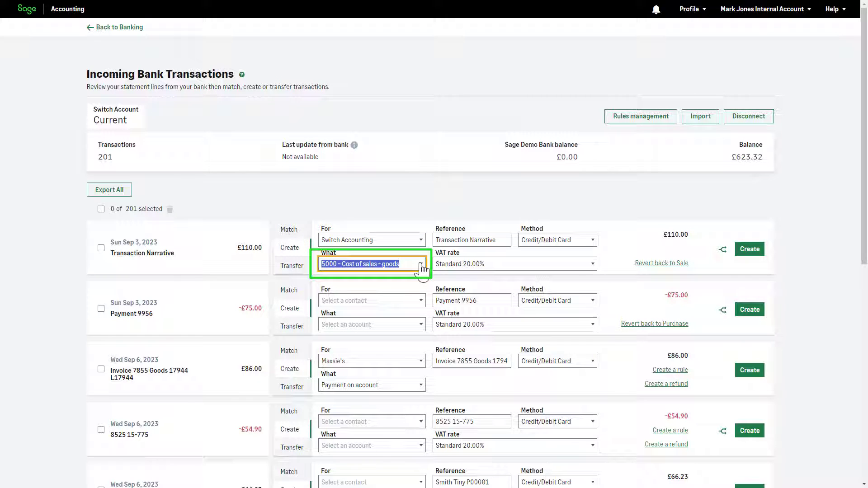
click(421, 266)
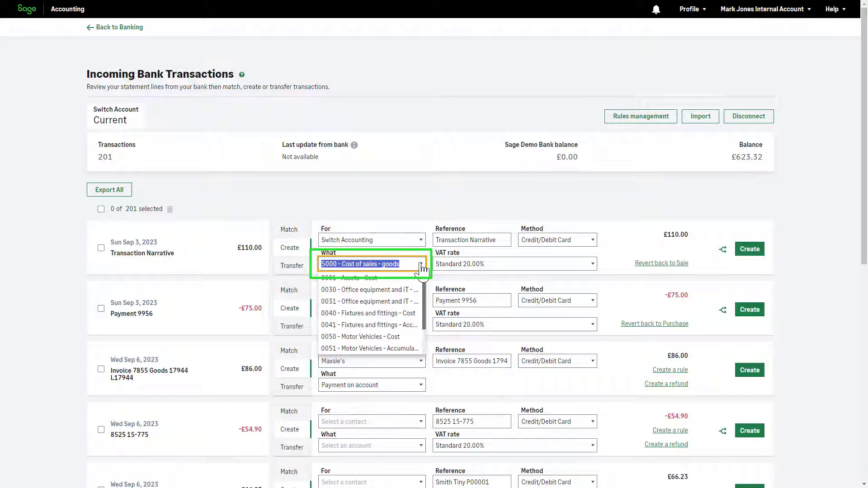
click(641, 221)
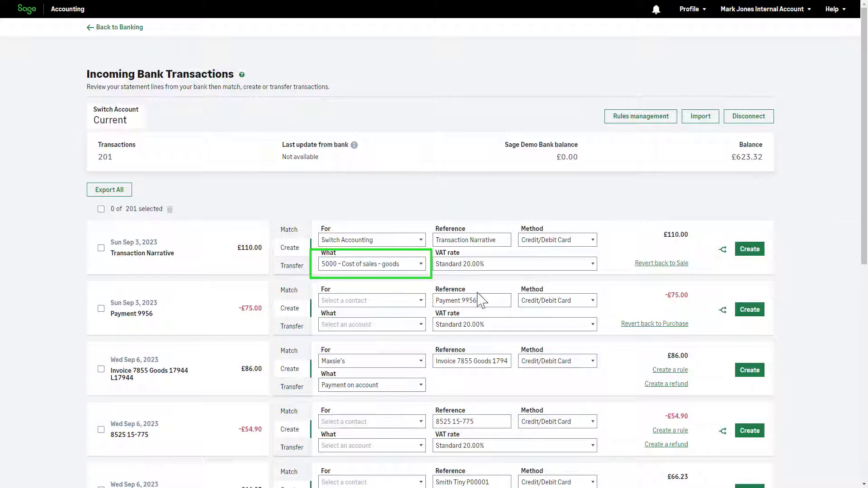
- Assign the -£75.00 refund to Maxsie's under 4900 - Other income and create both refund transactions
click(421, 301)
click(336, 326)
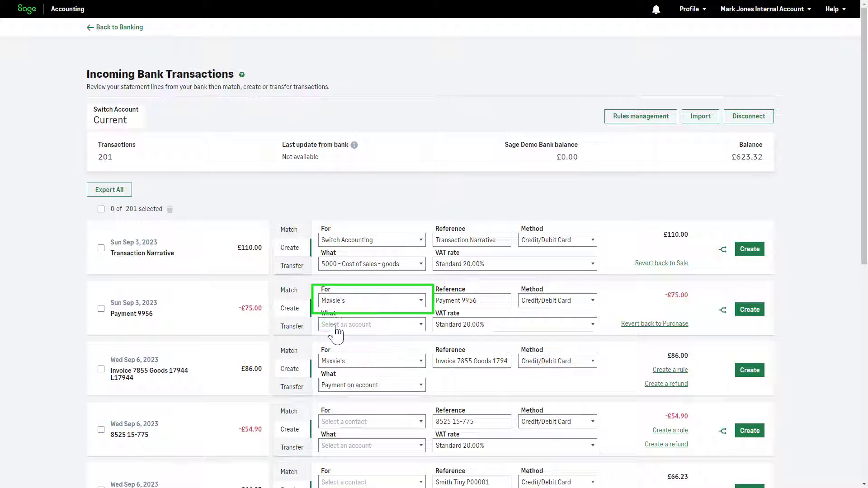
click(382, 324)
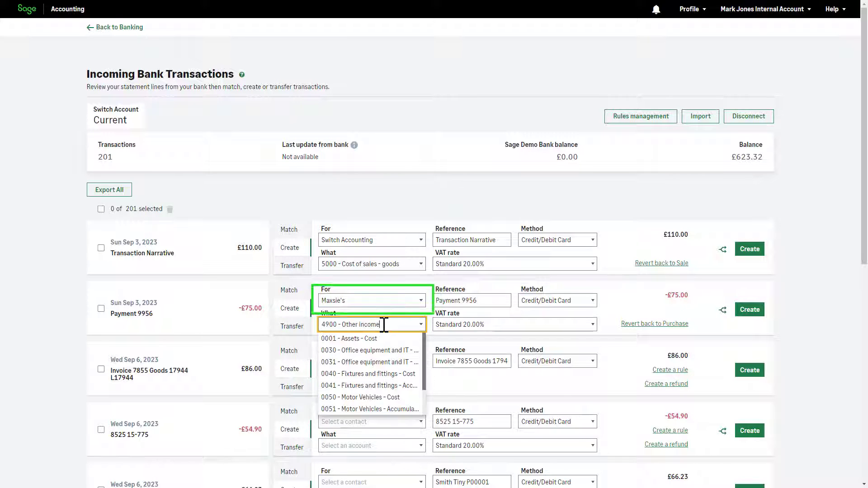
click(407, 321)
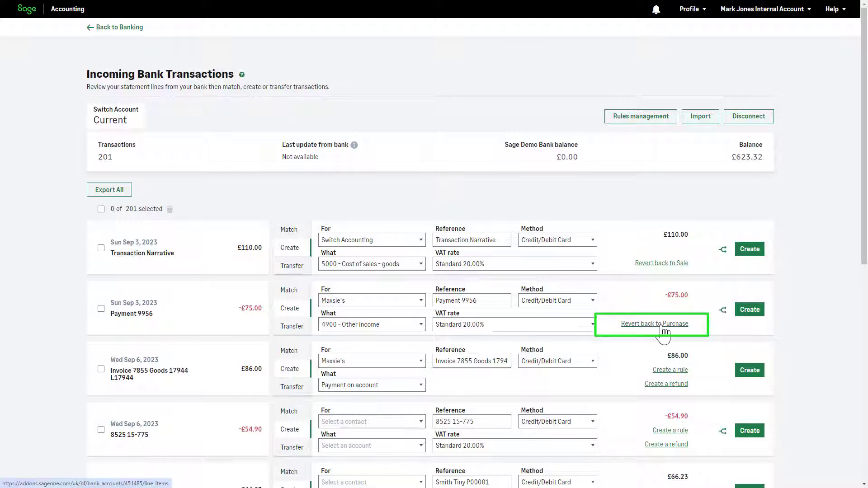
click(748, 252)
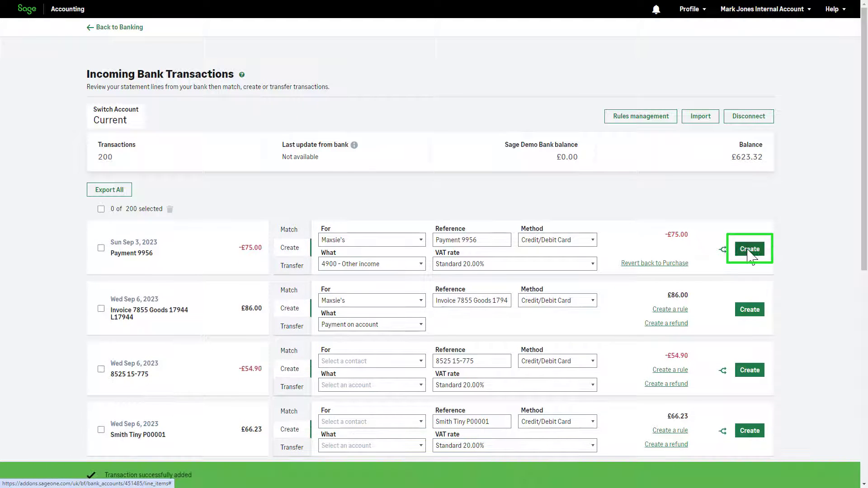
click(749, 253)
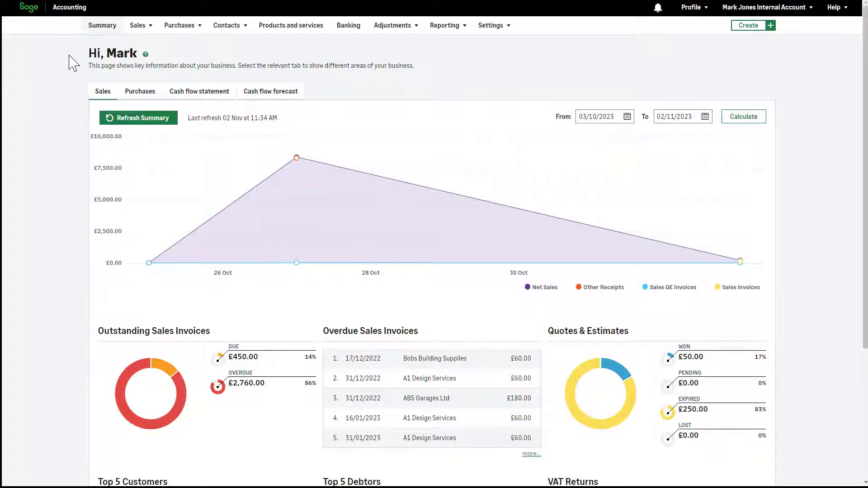
- Open the list of recurring sales invoices
mouse_move(139, 30)
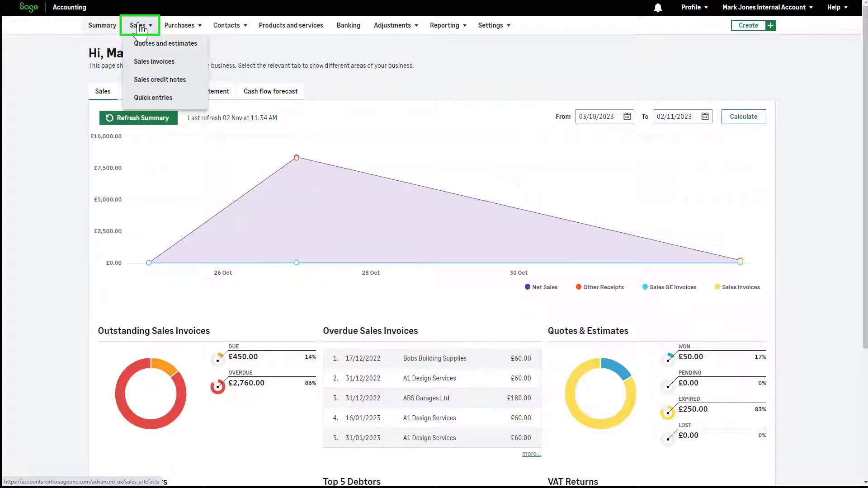
click(143, 70)
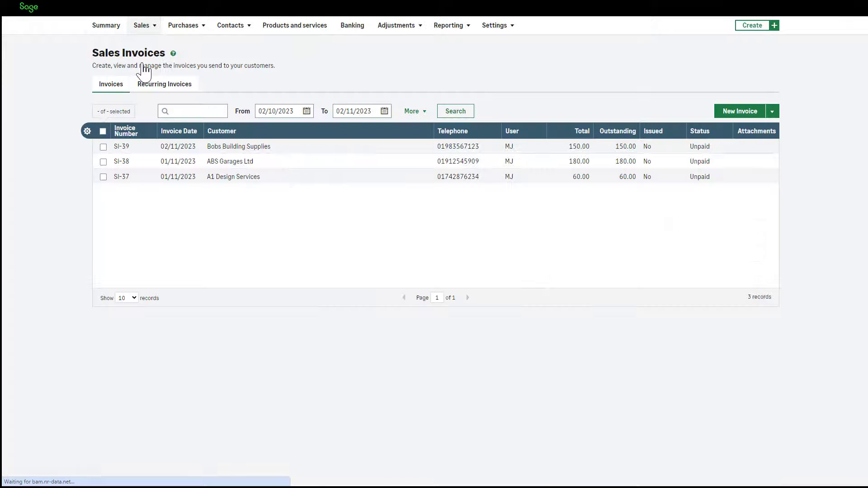
click(164, 88)
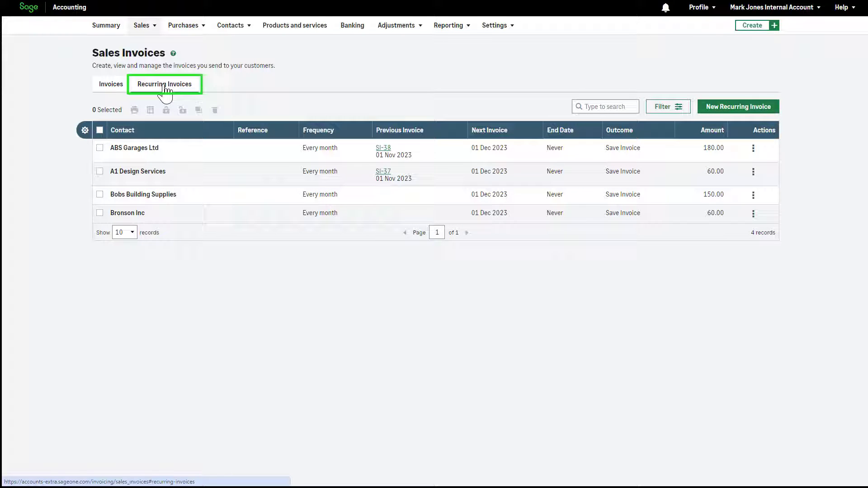
- Search the recurring invoices for "ab" and clear the search text
click(589, 107)
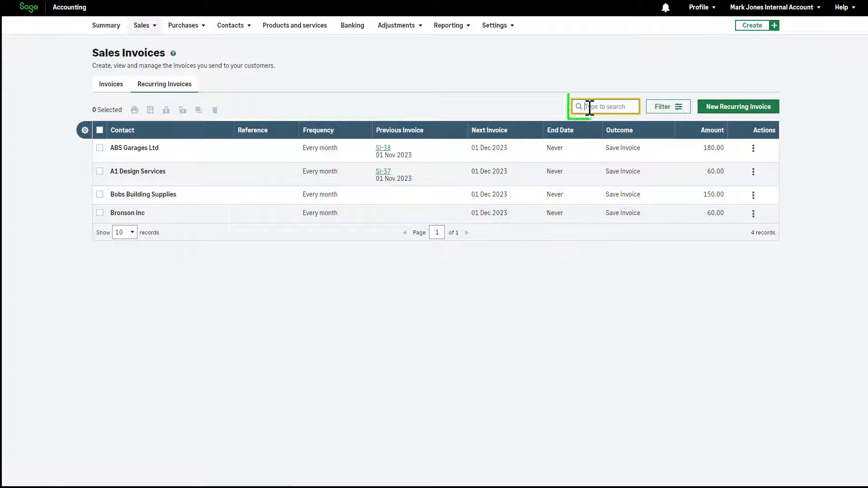
text(a)
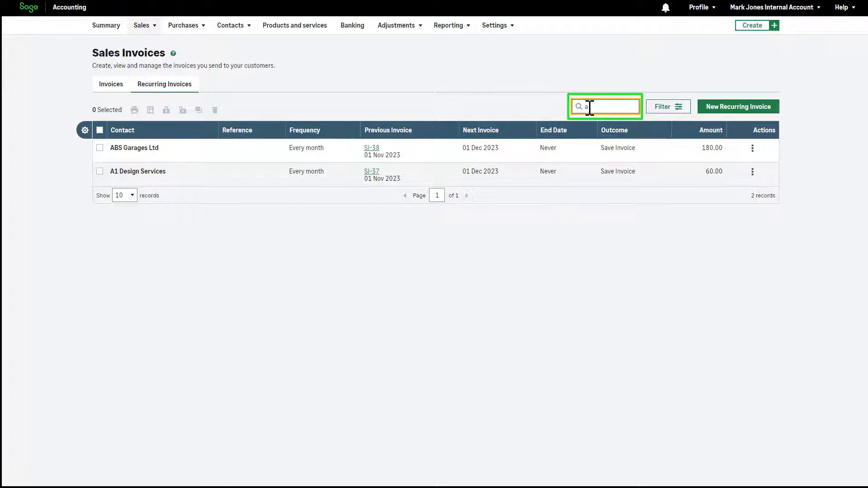
text(b)
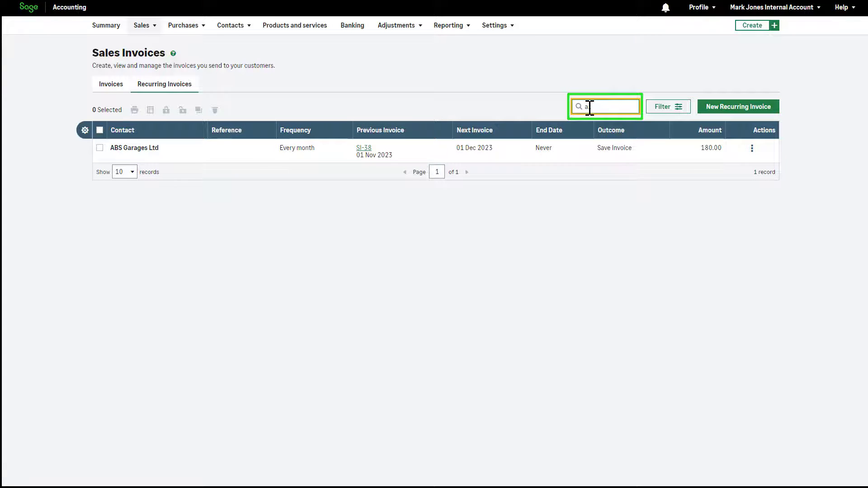
key(BackSpace)
key(BackSpace)
- Filter the recurring invoices by Active status and sort them by End Date
click(658, 111)
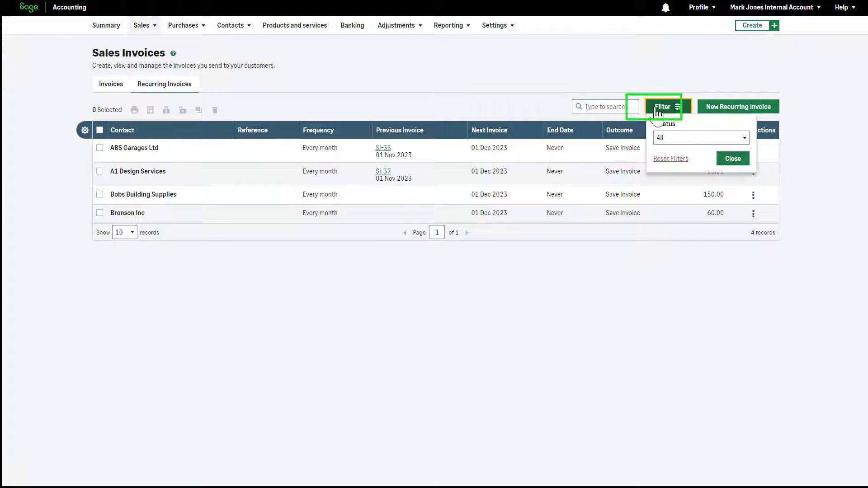
click(661, 138)
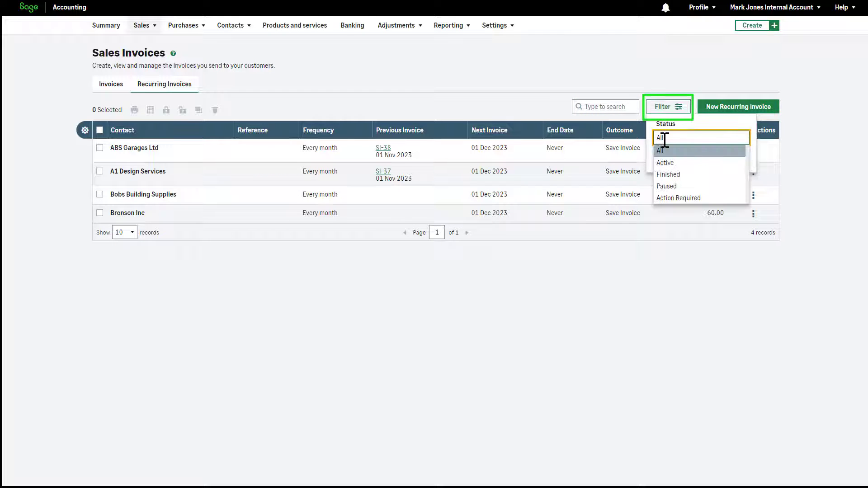
click(666, 163)
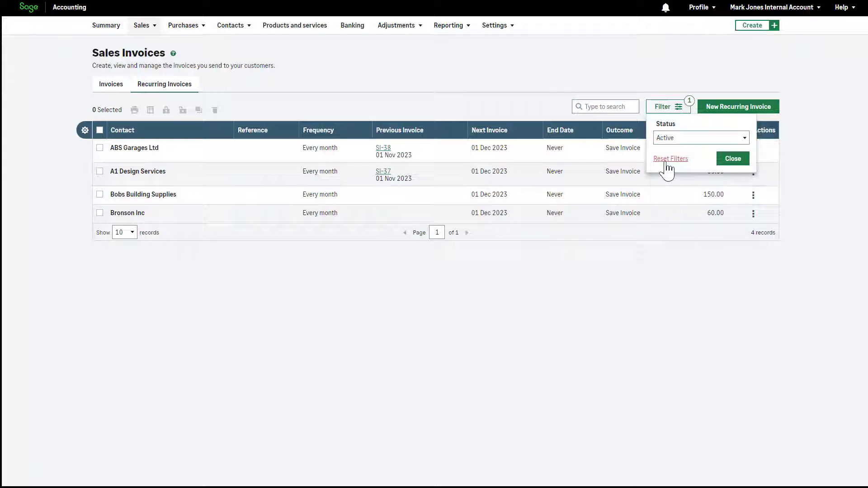
click(726, 163)
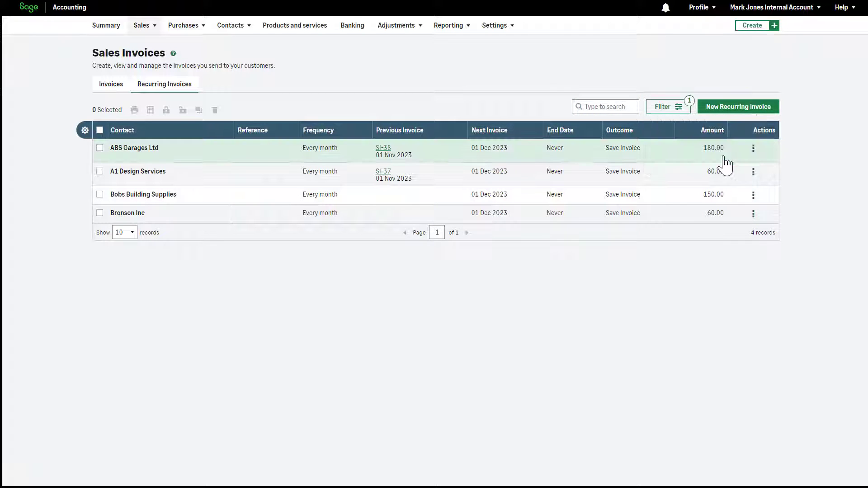
click(571, 131)
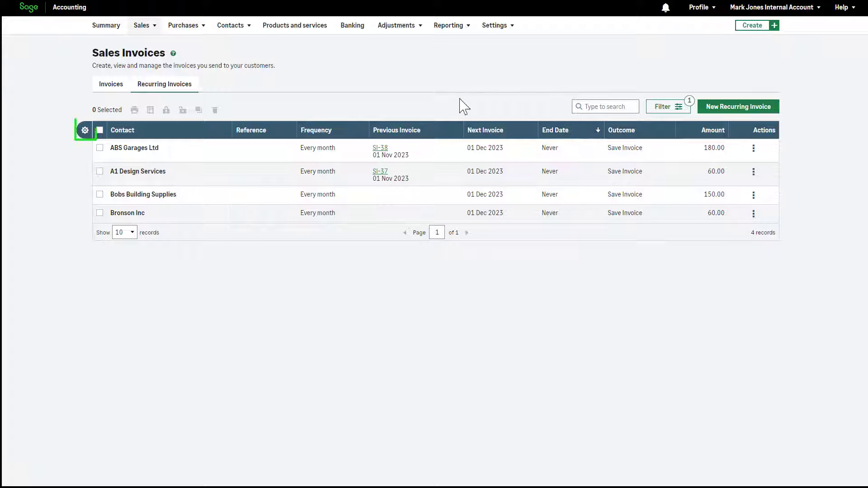
click(85, 131)
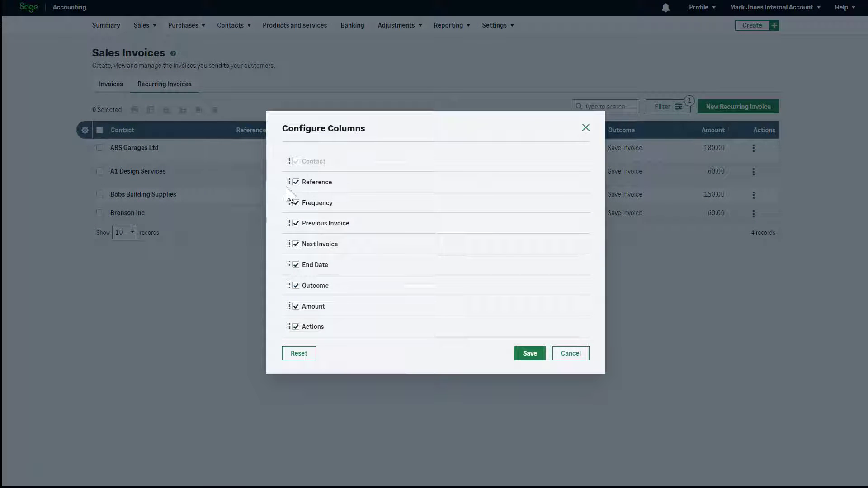
mouse_move(289, 179)
mouse_down()
mouse_move(291, 248)
mouse_move(286, 176)
mouse_up()
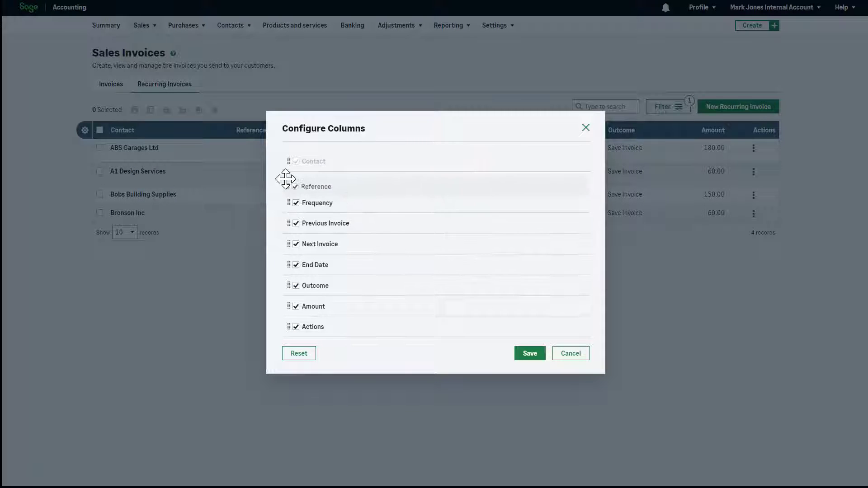
click(566, 354)
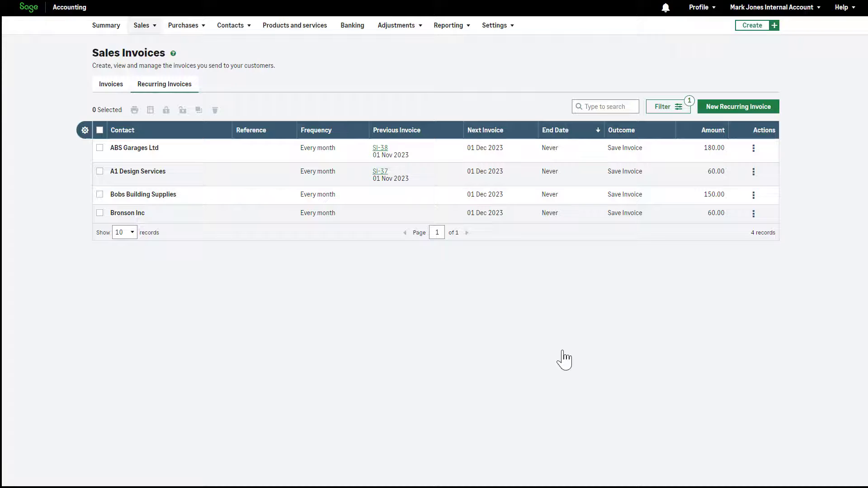
- Select all recurring invoices, clear the selection, and select only the ABS Garages Ltd invoice
click(100, 130)
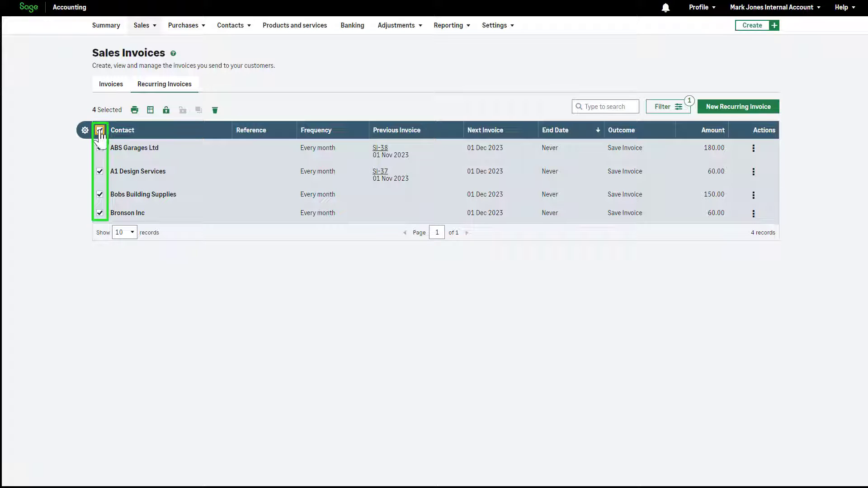
click(99, 131)
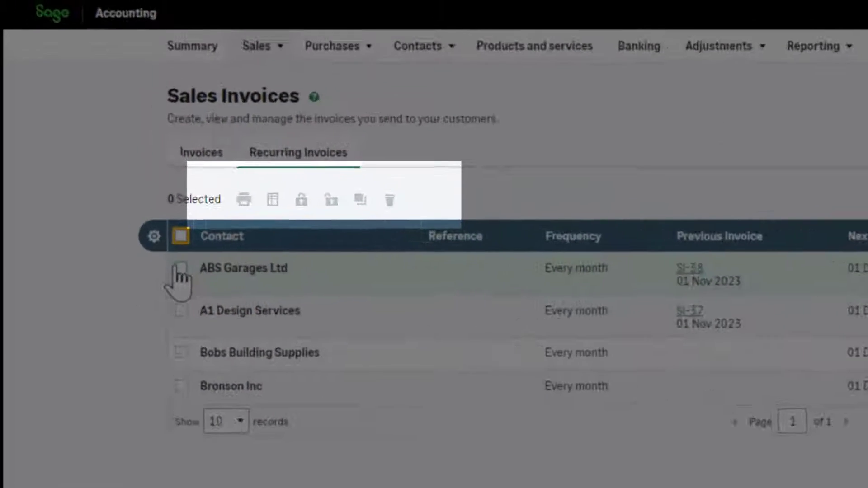
click(180, 268)
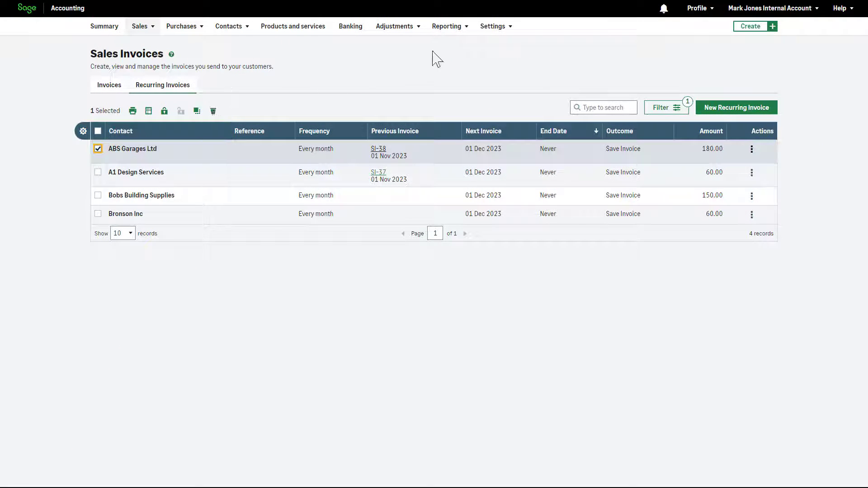
- Reset the filters on the recurring invoices list and close the filter options
click(657, 109)
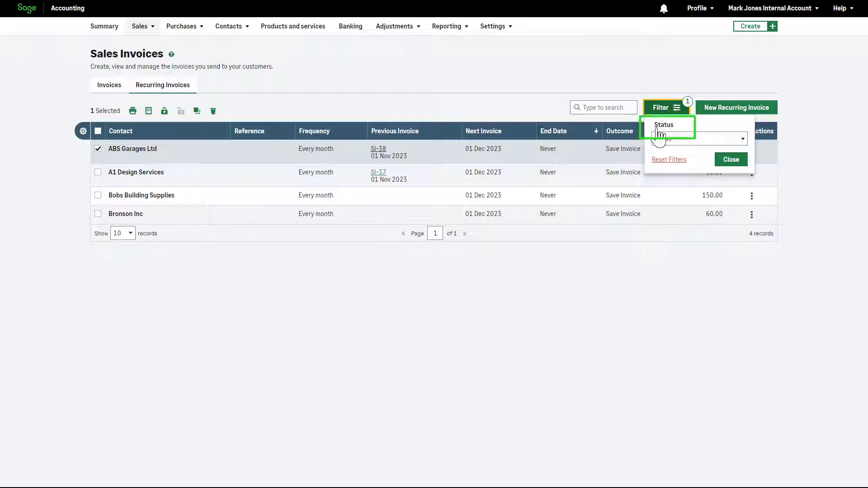
click(670, 164)
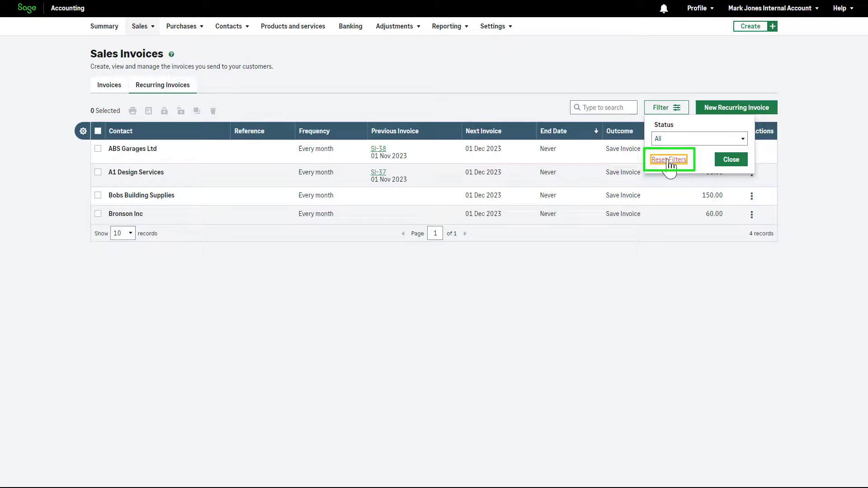
click(728, 160)
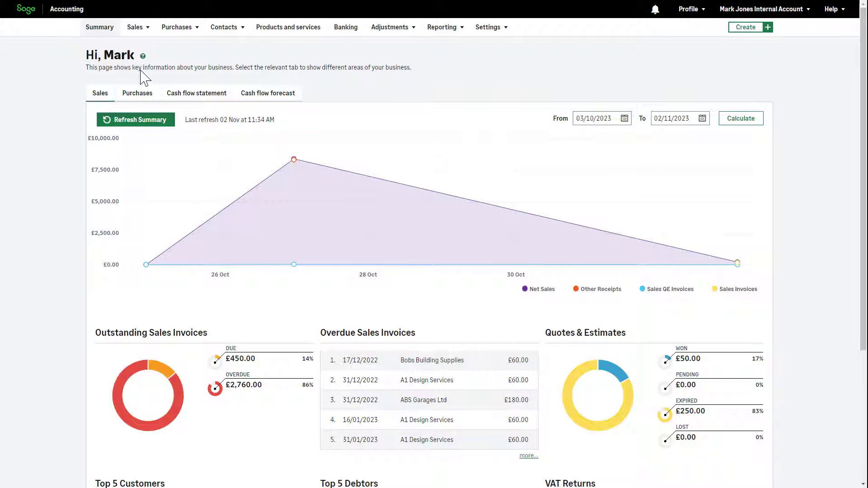
- Open the Purchase Automation settings from Apps and connections
click(492, 29)
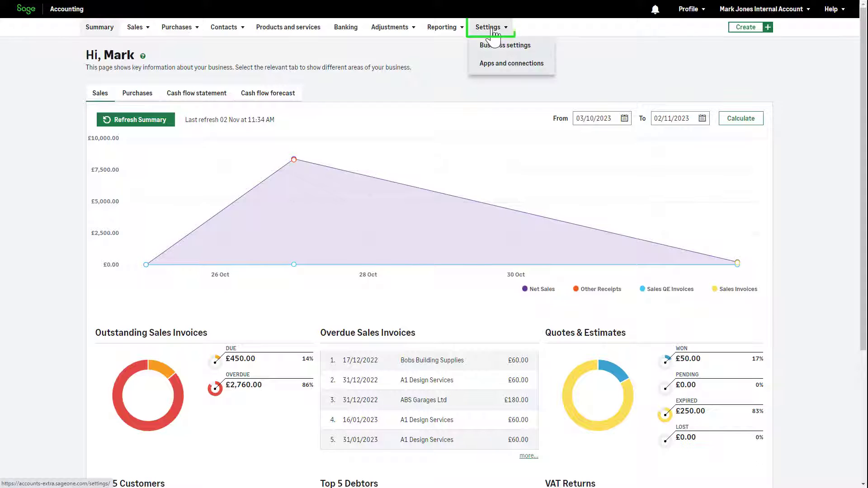
click(491, 69)
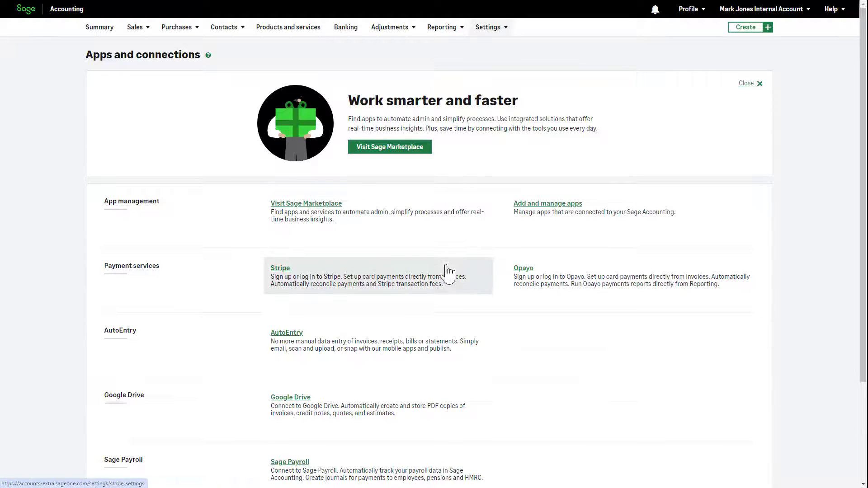
scroll(449, 276, down, 3)
click(322, 401)
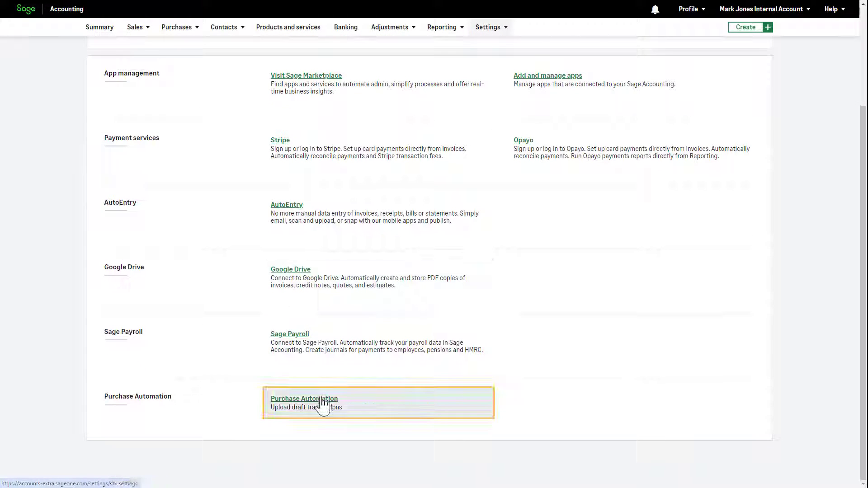
click(147, 333)
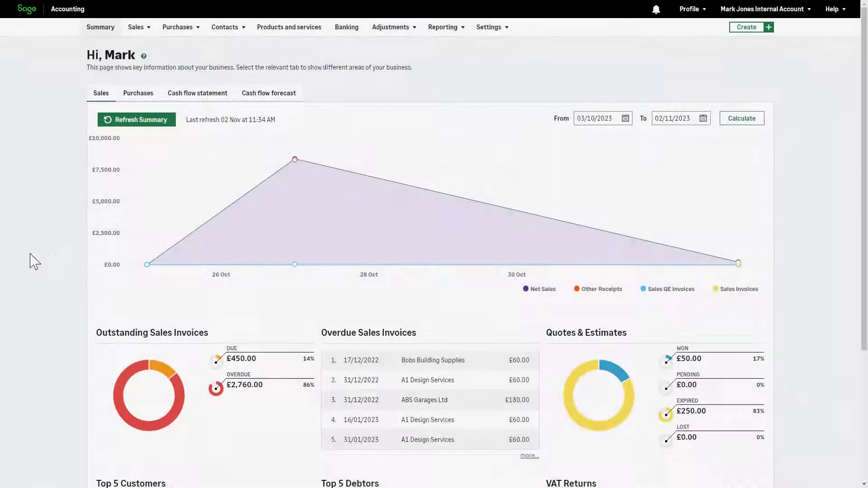
- Open the EPC Oswestry Energy performance consultants draft purchase invoice from the drafts to approve
mouse_move(179, 28)
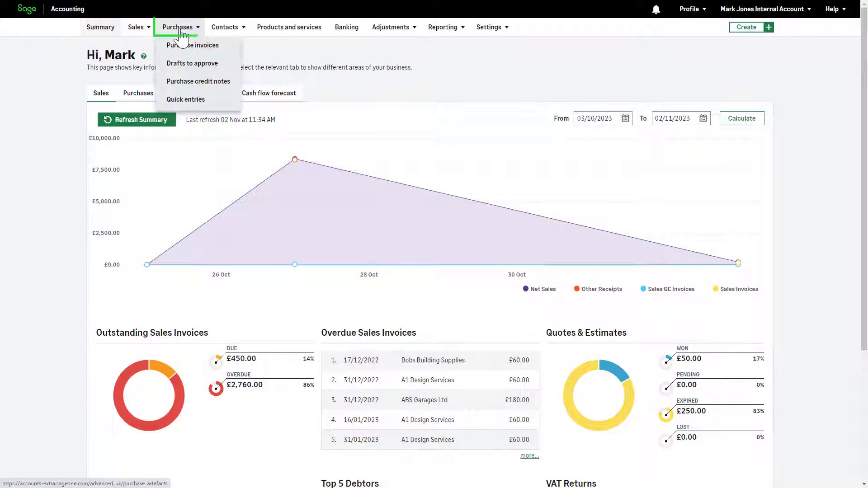
click(184, 64)
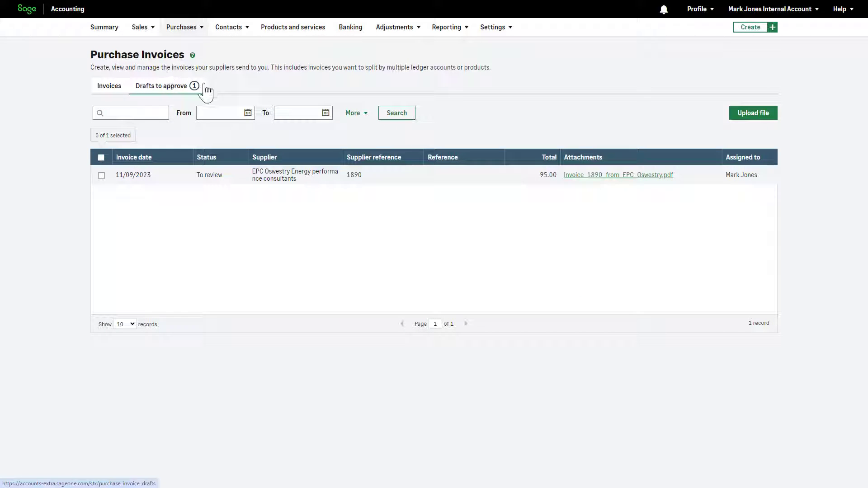
click(174, 179)
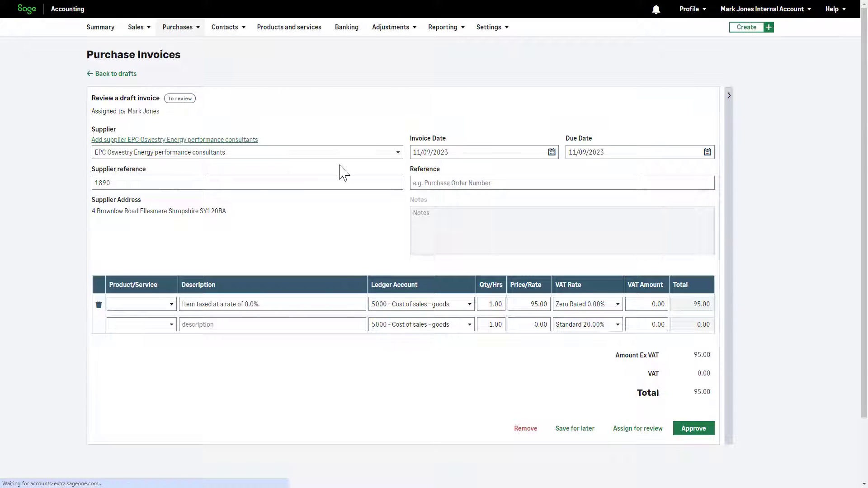
- Save EPC Oswestry Energy performance consultants as a new supplier with the prefilled details, and approve the draft invoice
click(398, 154)
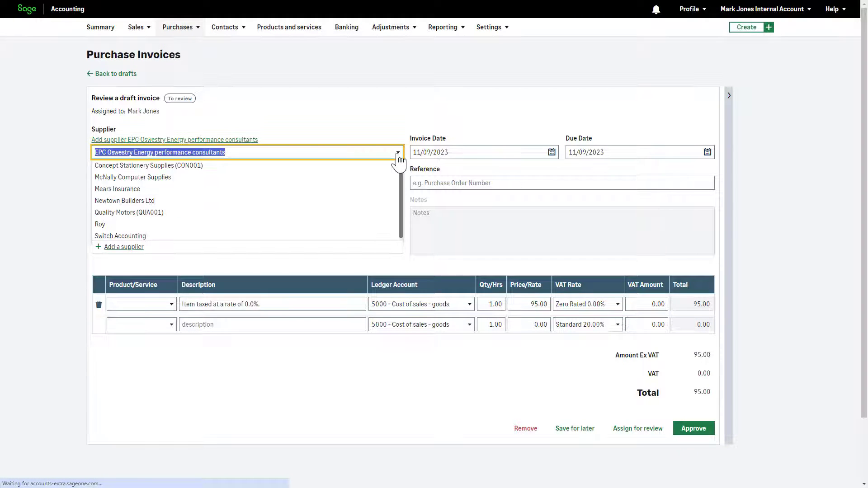
click(160, 249)
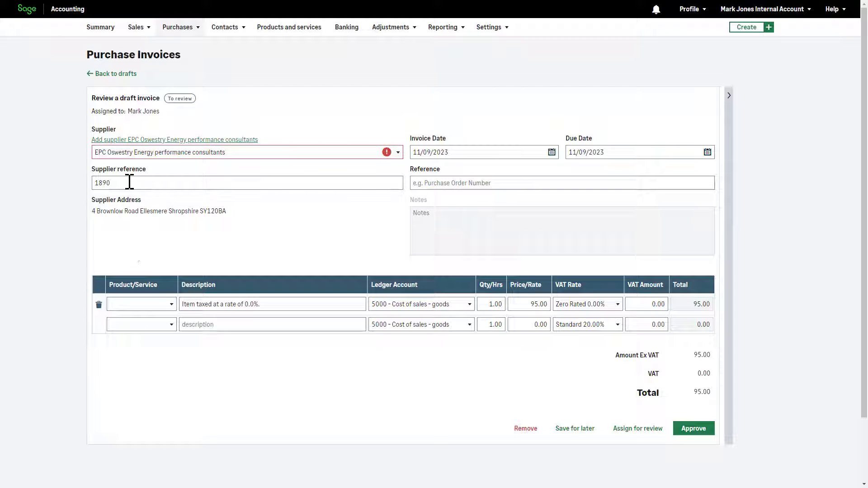
click(133, 139)
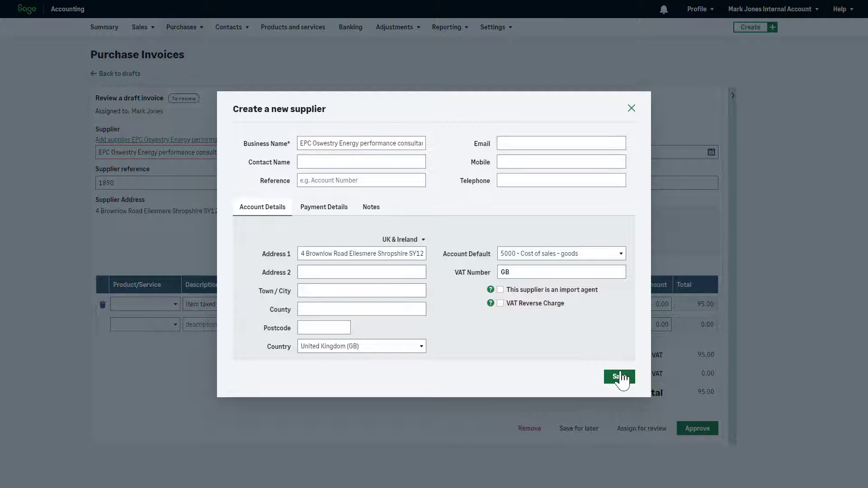
click(620, 377)
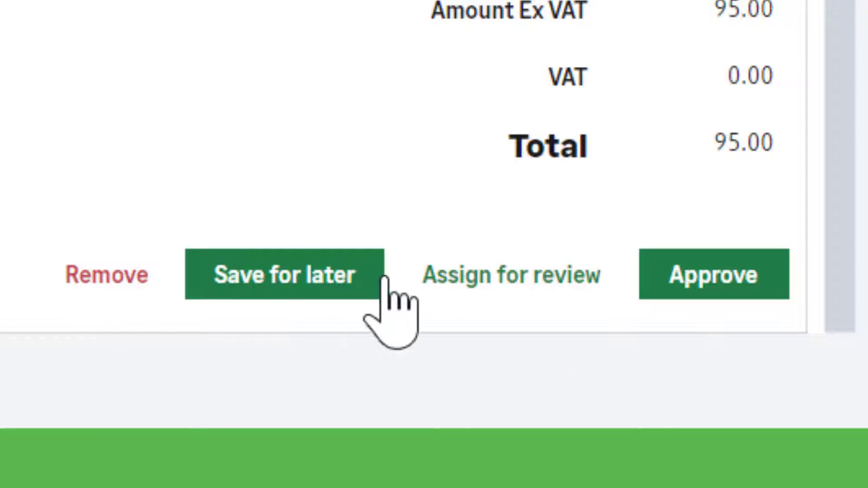
click(685, 277)
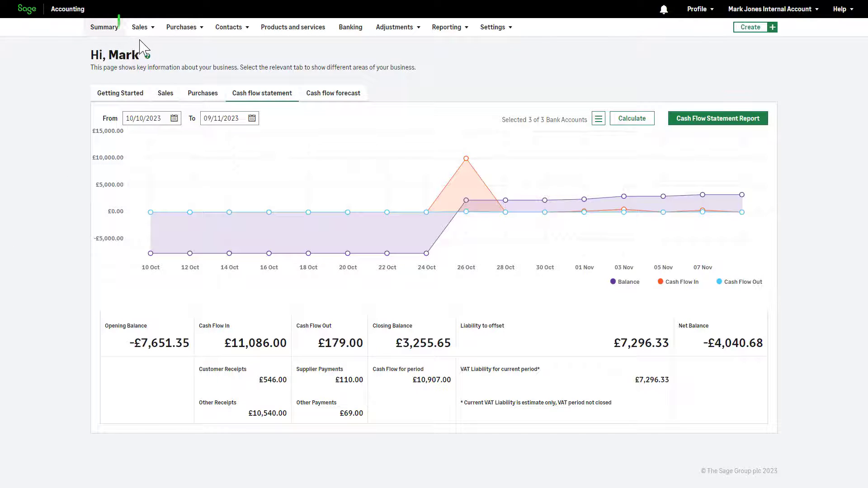
- Open Maxsie's sales invoice SI-40 from the list of sales invoices
mouse_move(140, 28)
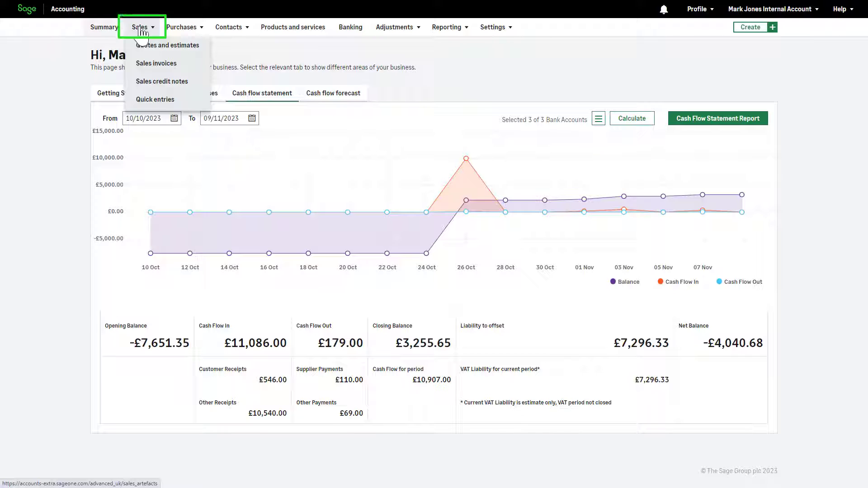
click(142, 71)
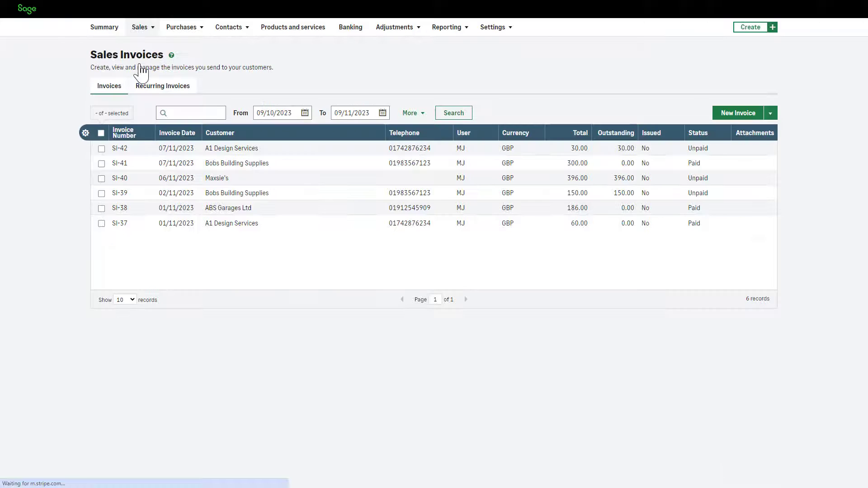
click(237, 181)
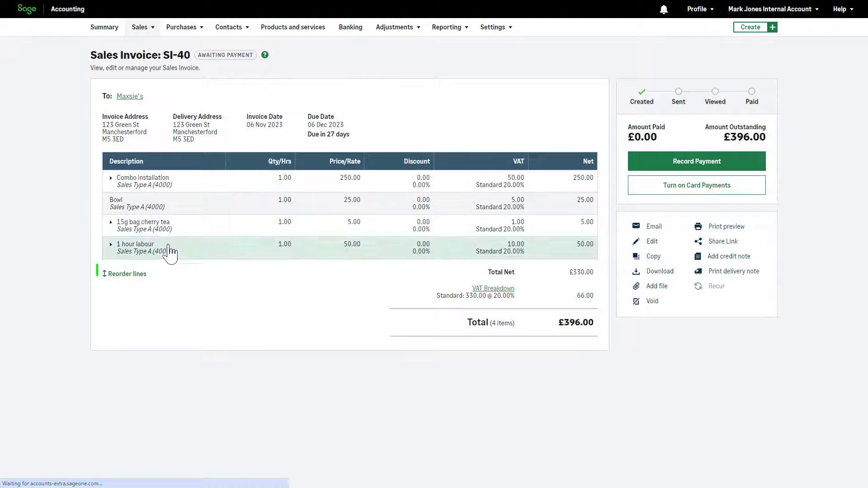
- Reorder the invoice lines as Combo Installation, 1 hour labour, 15g bag cherry tea, Bowl, and apply the new order
click(123, 277)
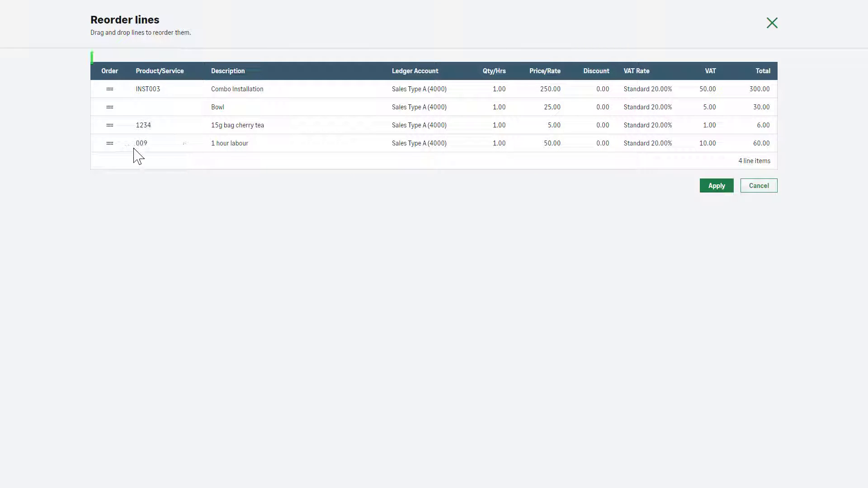
drag(108, 143, 109, 108)
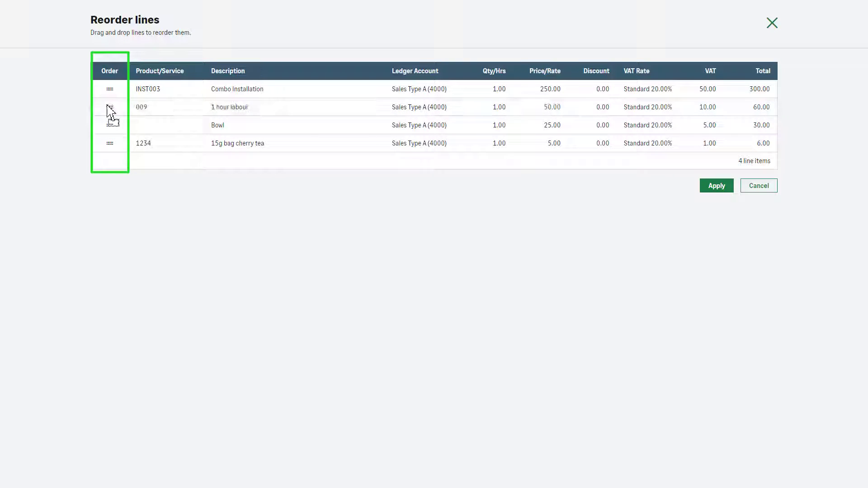
drag(108, 145, 111, 129)
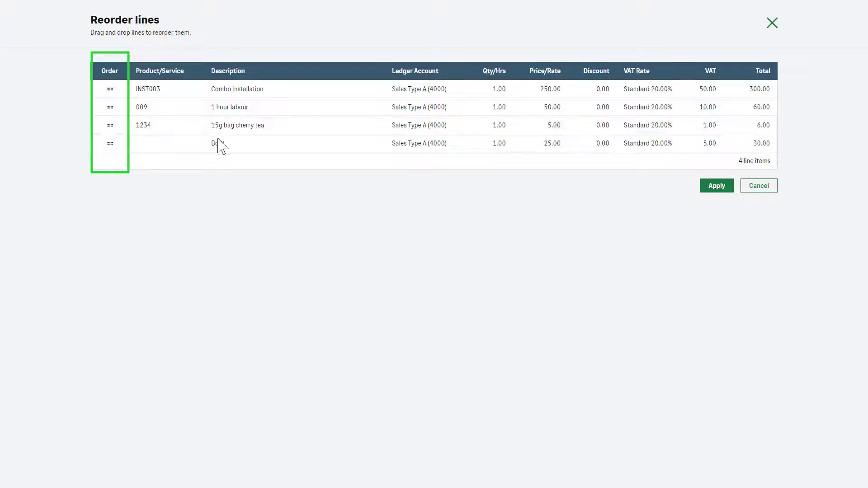
click(713, 188)
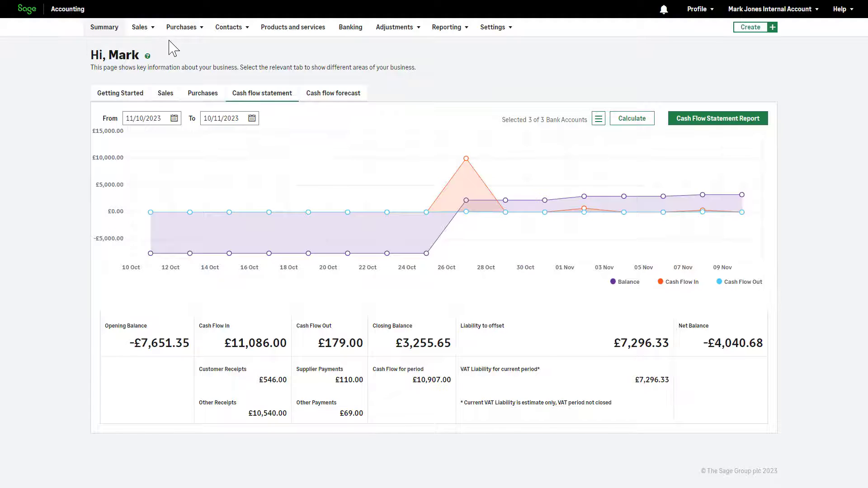
- Open the contacts list and bring up the Update customers dialog for updating existing customer records from a file
click(228, 30)
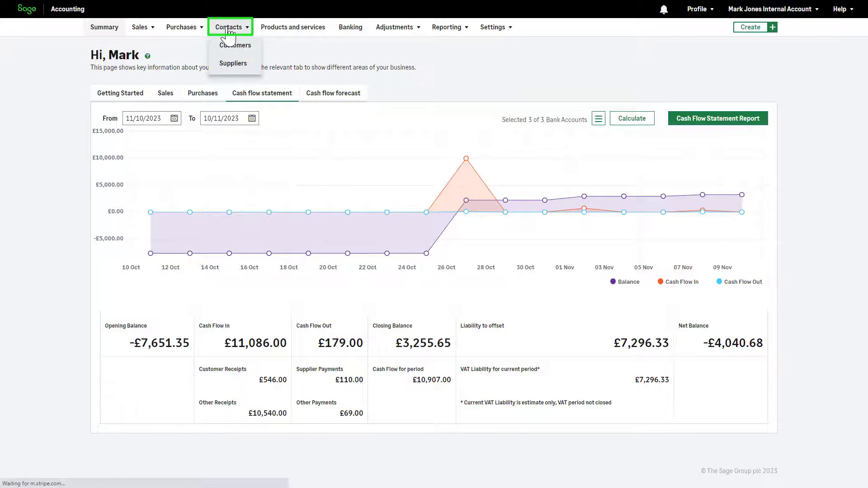
click(229, 31)
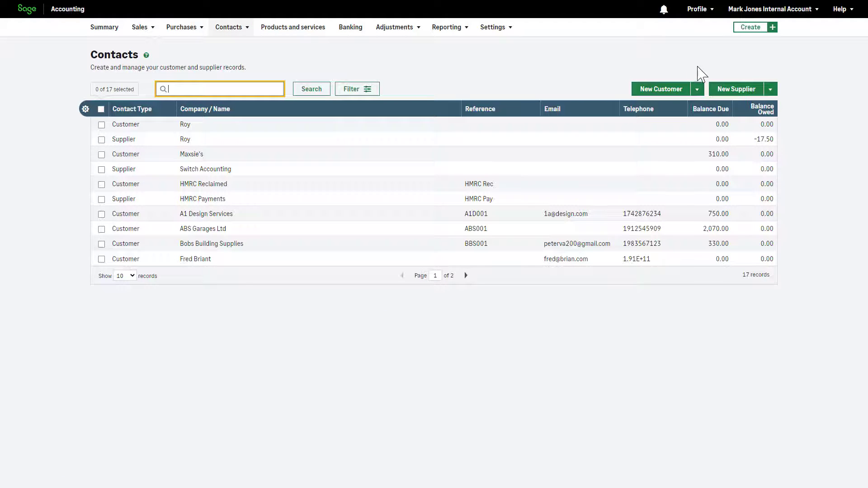
click(697, 90)
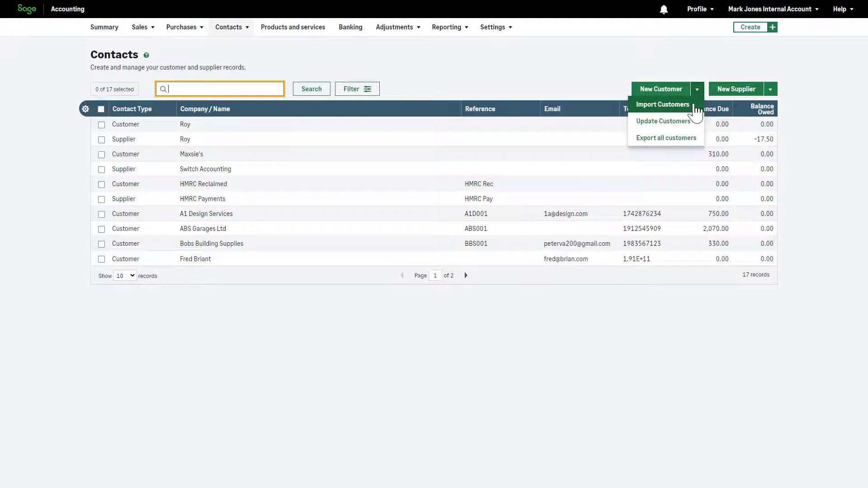
click(693, 122)
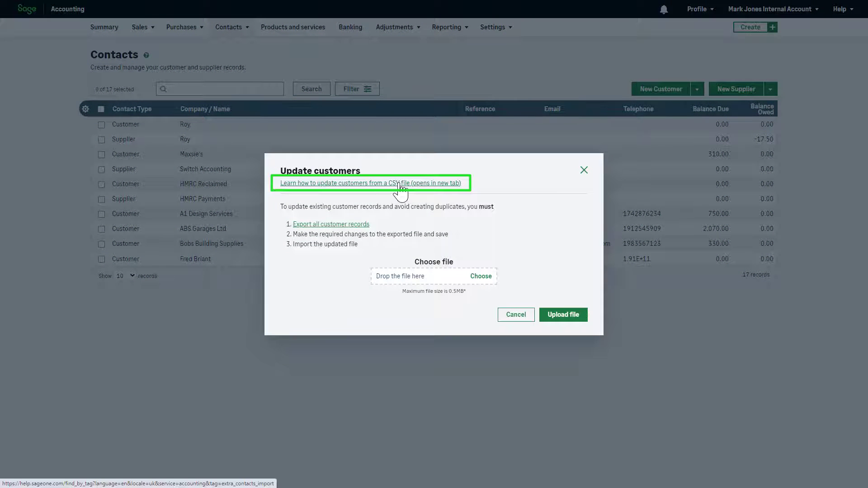
- Export all customer records and download the generated Customer Export CSV from the notifications
click(335, 225)
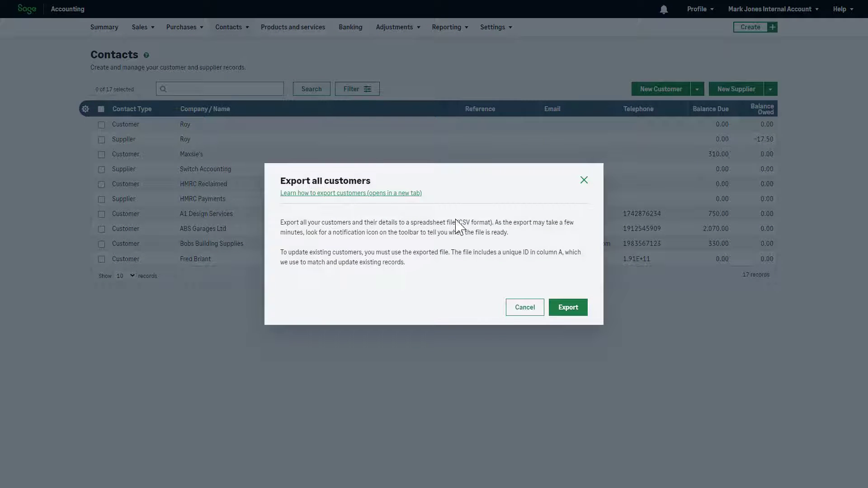
click(560, 308)
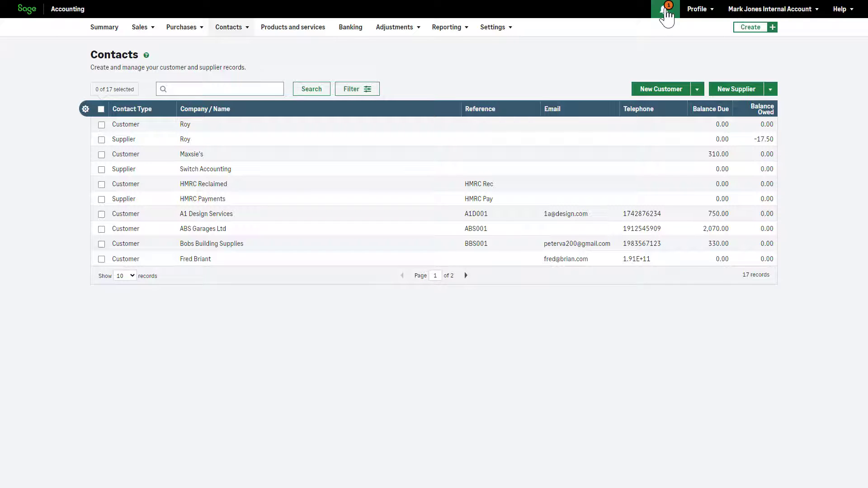
click(665, 13)
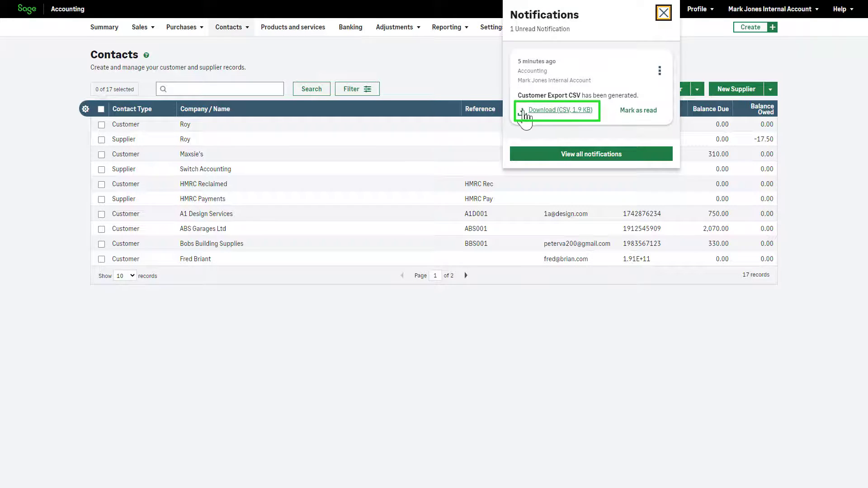
click(541, 117)
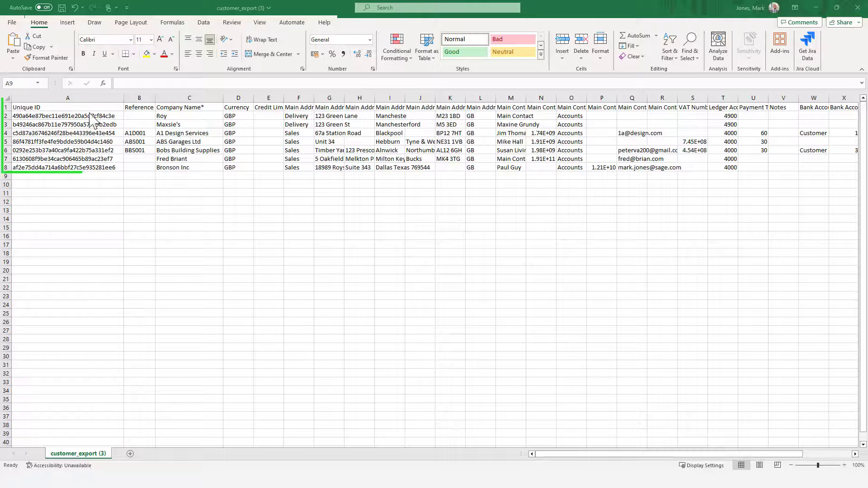
- In the exported Excel sheet, add New Company as a company name in row 9, set Bronson Inc's reference to BB205, and save
click(172, 177)
text(New C)
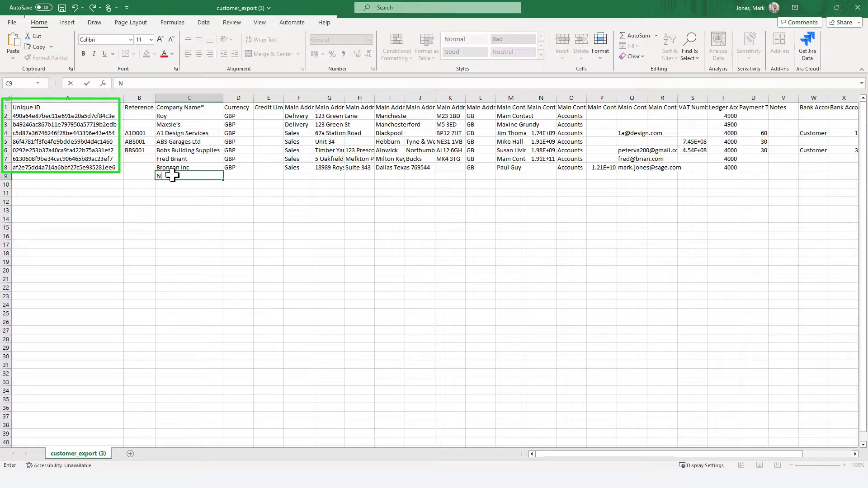
text(ompany)
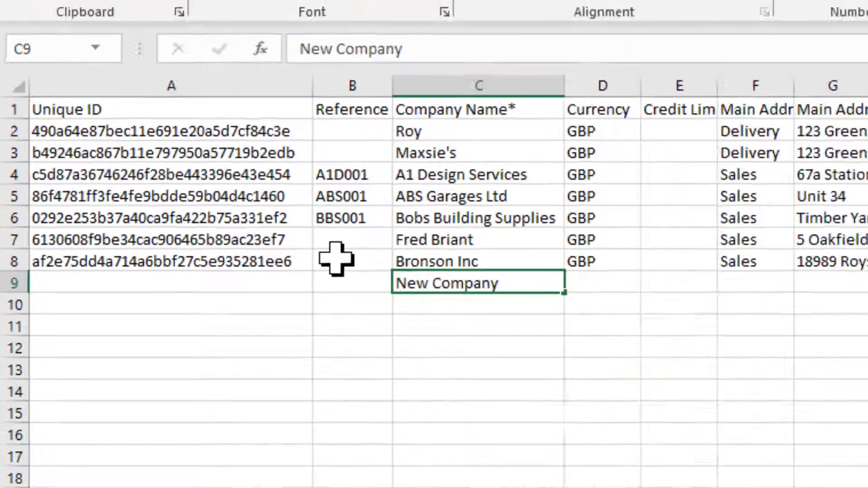
click(456, 319)
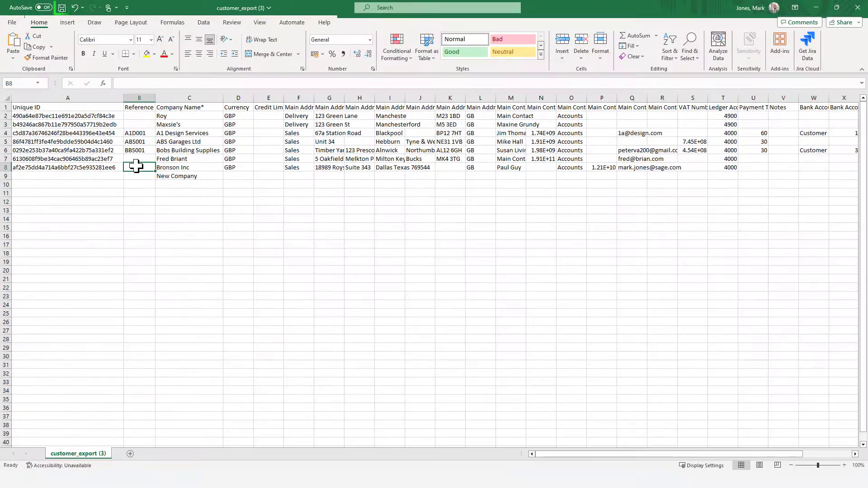
text(BB205)
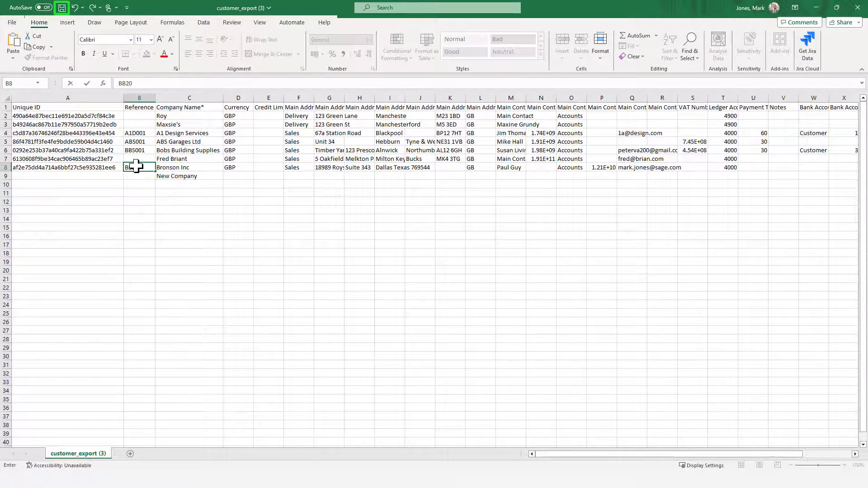
click(63, 9)
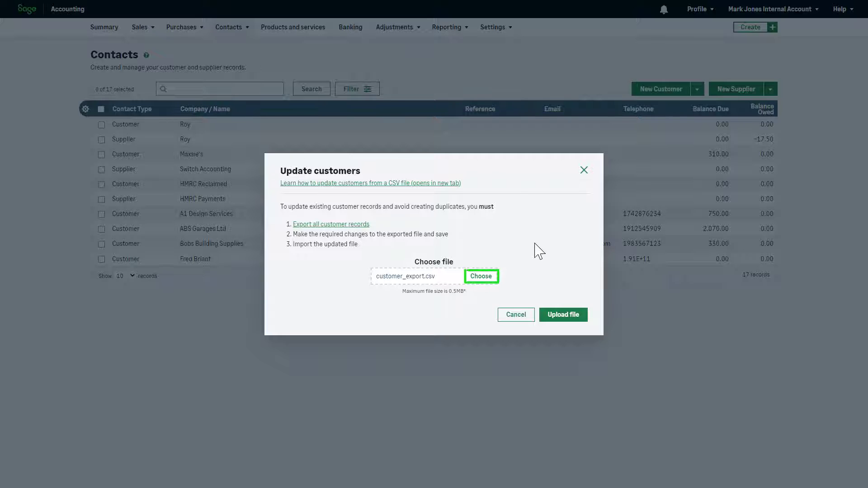
- Back in Sage Accounting, choose customer_export from the Export folder as the customer update file and upload it
click(480, 277)
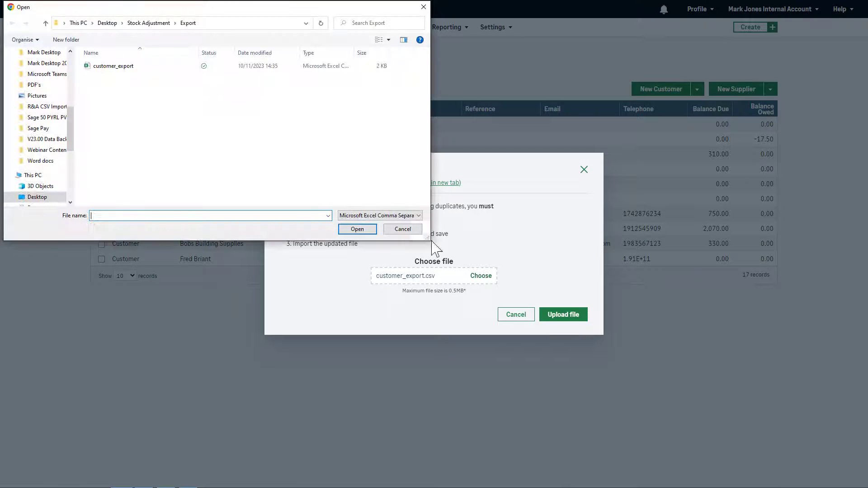
click(137, 67)
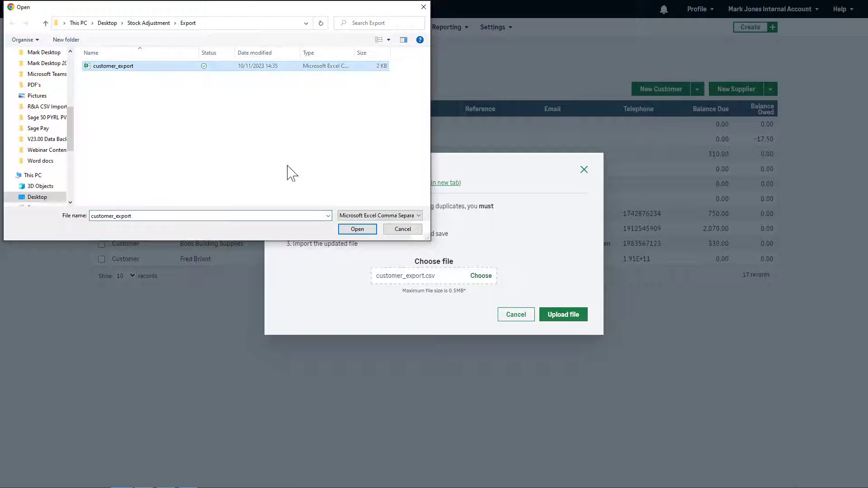
click(356, 229)
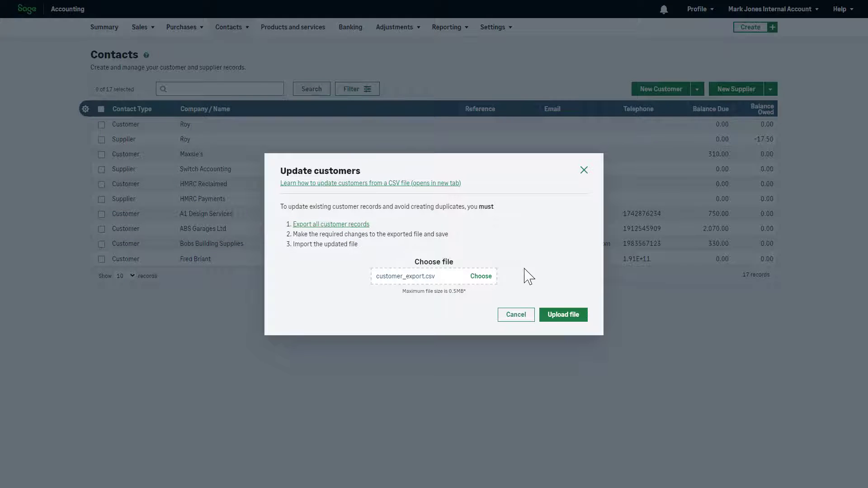
click(557, 316)
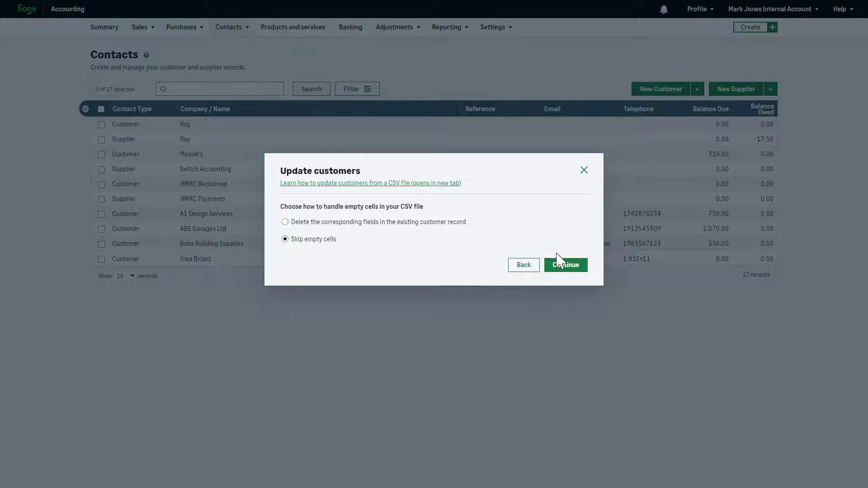
- Import the customer updates with the Skip empty cells option and close the Update customers dialog
click(574, 268)
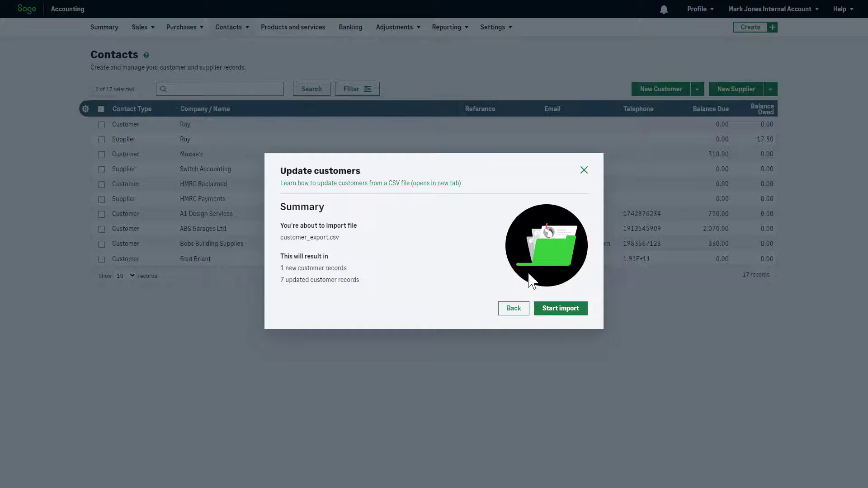
click(560, 310)
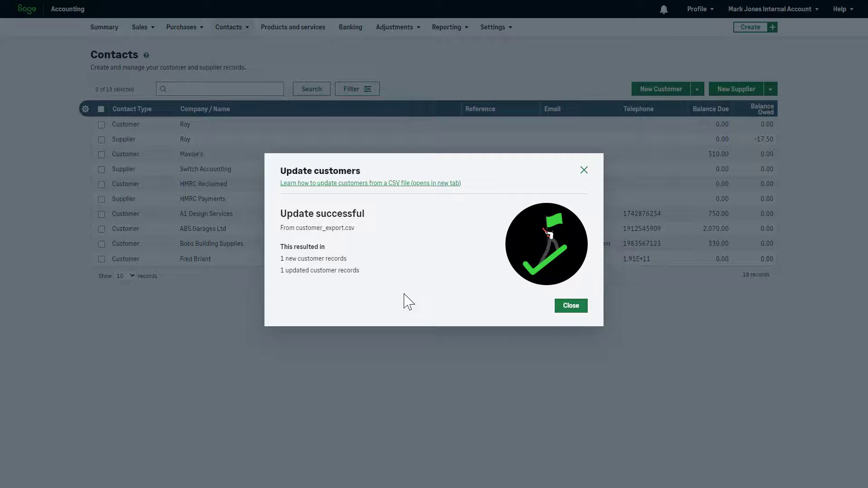
click(561, 308)
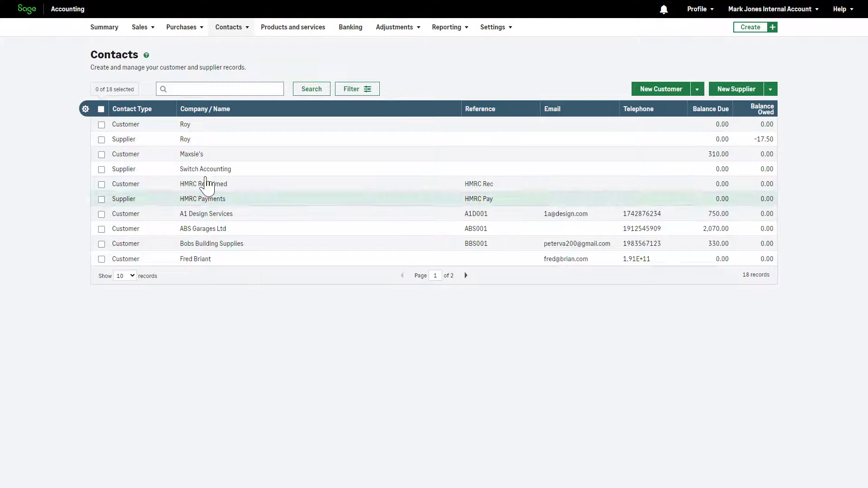
- Open the Customers list to check the Bronson Inc and New Company records, and return to the Summary page
mouse_move(248, 27)
click(230, 45)
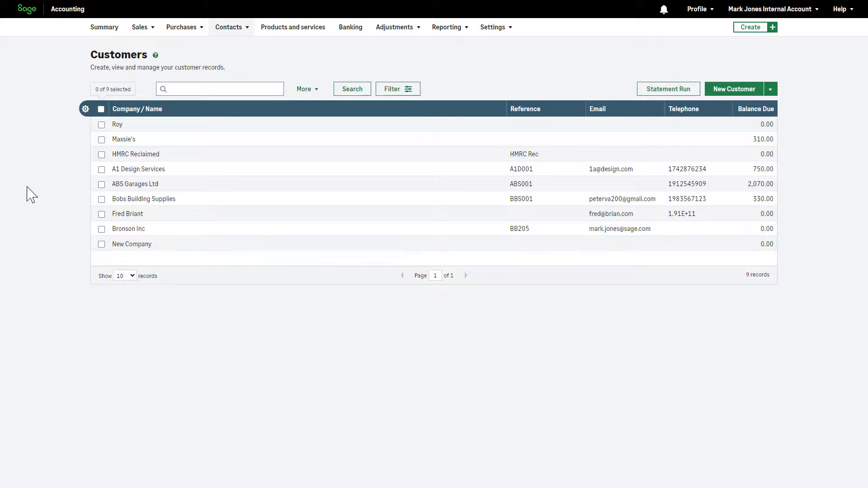
click(105, 31)
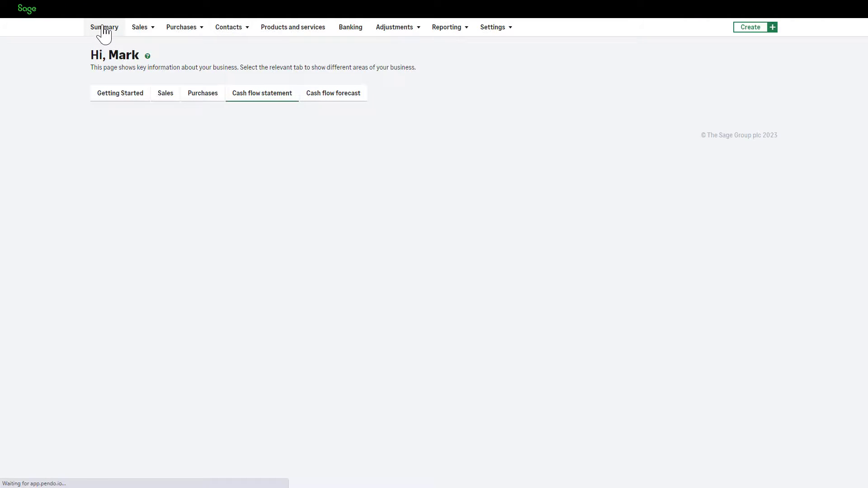